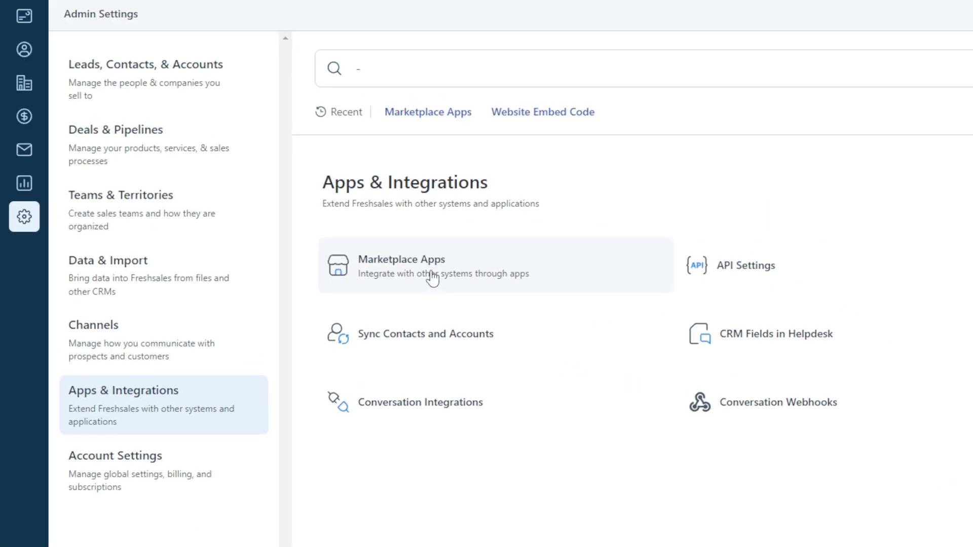
Step: Open the marketplace apps from the admin settings and look through the recommended and popular apps
{"action": "left_click", "coordinate": [370, 263]}
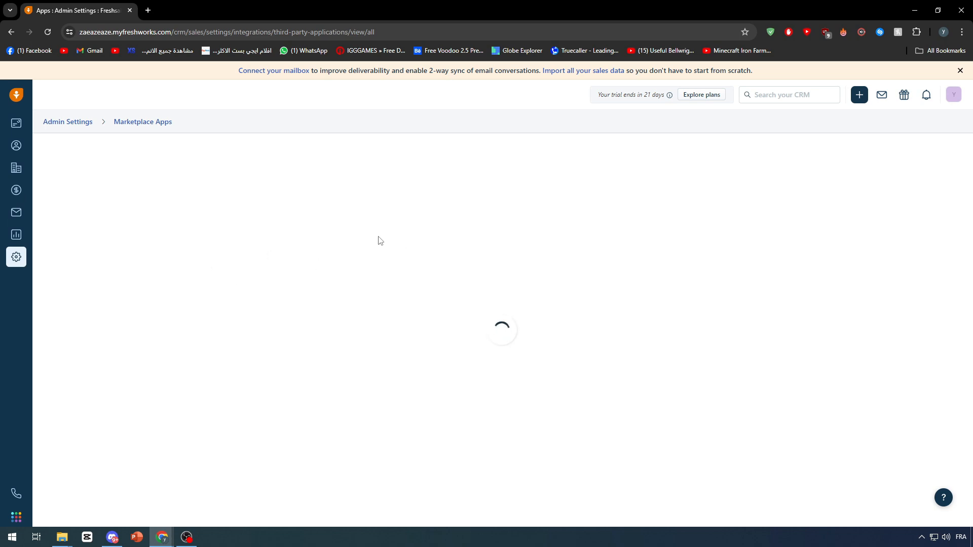
{"action": "scroll", "coordinate": [496, 310], "scroll_direction": "down", "scroll_amount": 3}
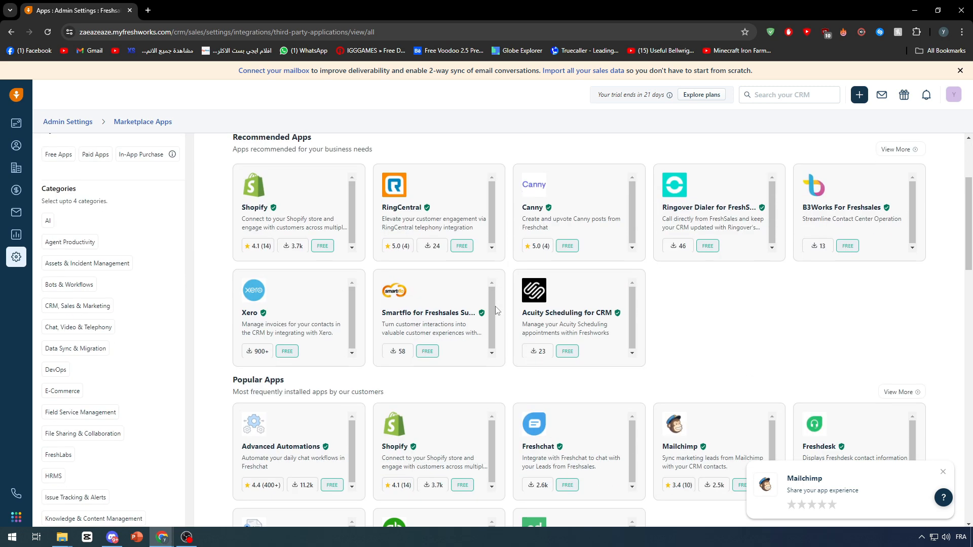
{"action": "scroll", "coordinate": [496, 310], "scroll_direction": "down", "scroll_amount": 2}
{"action": "scroll", "coordinate": [717, 445], "scroll_direction": "up", "scroll_amount": 3}
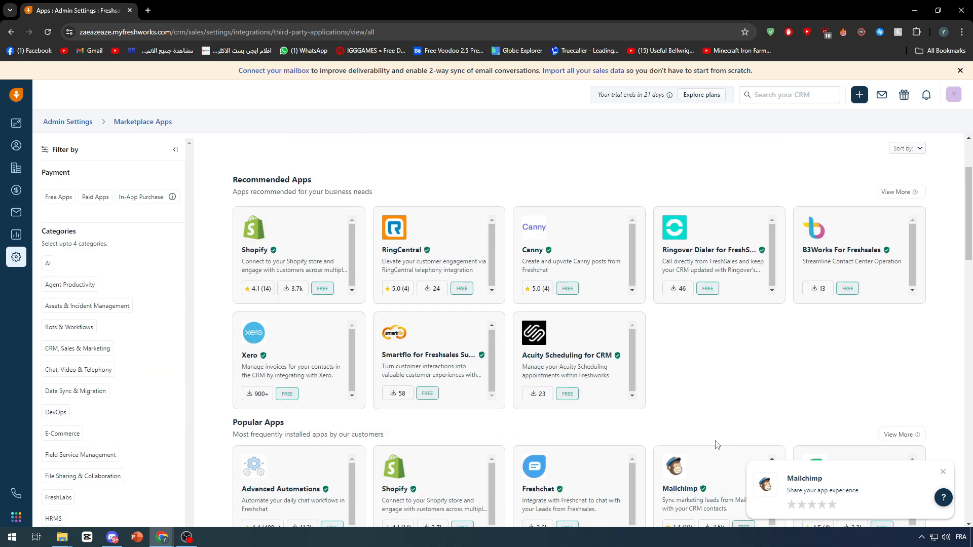
{"action": "scroll", "coordinate": [717, 445], "scroll_direction": "up", "scroll_amount": 2}
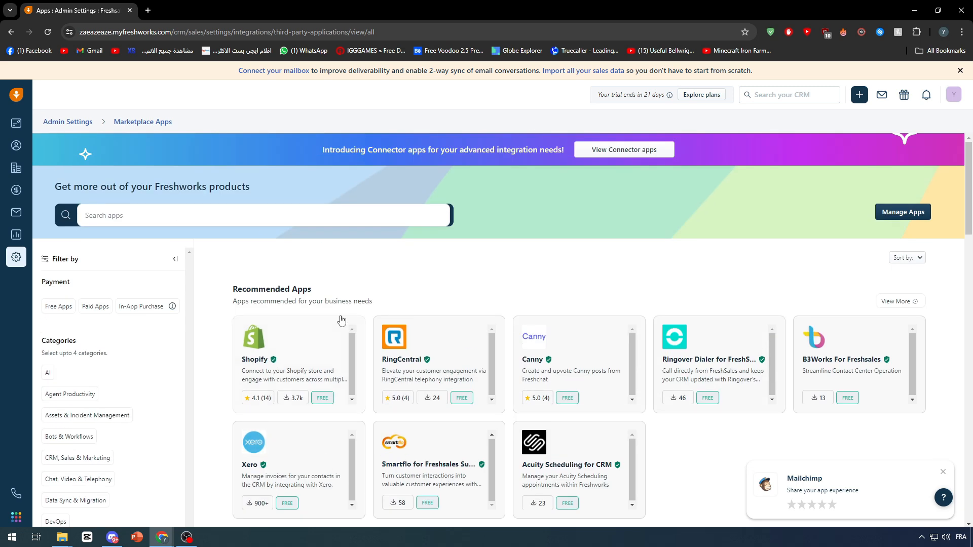
Step: Search the marketplace for zapier and open the Zapier app's page
{"action": "left_click", "coordinate": [241, 209]}
{"action": "type", "text": "zapier"}
{"action": "key", "text": "Return"}
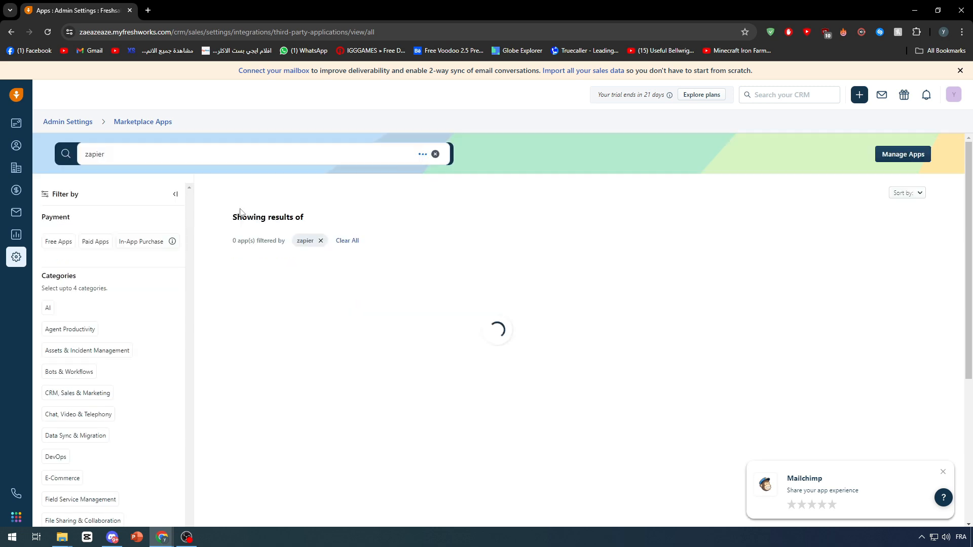
{"action": "left_click", "coordinate": [329, 310]}
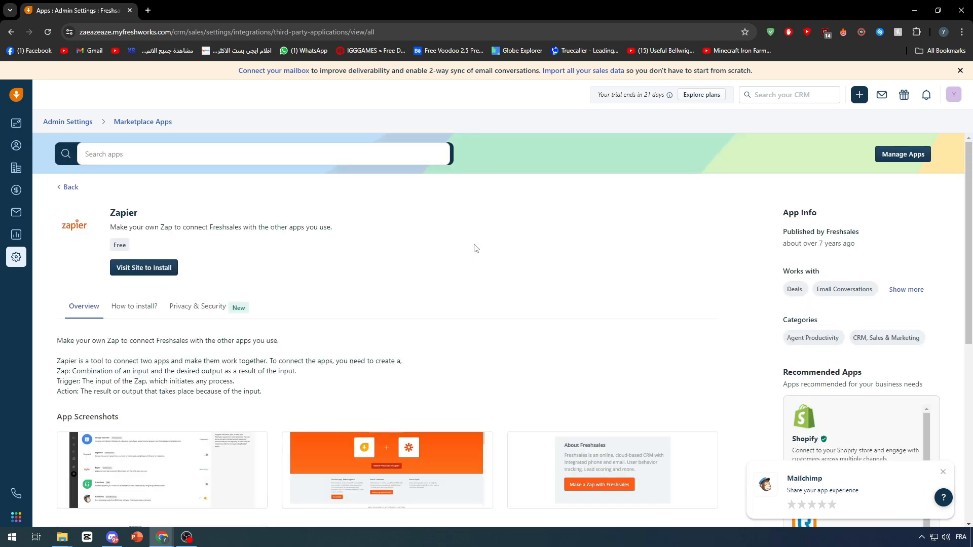
Step: Read through the Zapier app's overview and open its installation site
{"action": "scroll", "coordinate": [400, 246], "scroll_direction": "down", "scroll_amount": 1}
{"action": "scroll", "coordinate": [390, 228], "scroll_direction": "down", "scroll_amount": 3}
{"action": "scroll", "coordinate": [135, 259], "scroll_direction": "up", "scroll_amount": 3}
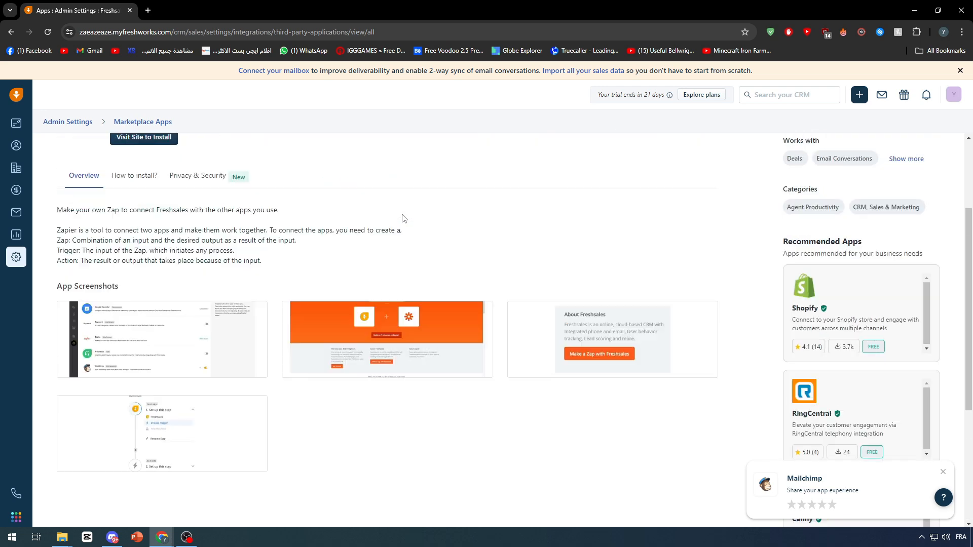
{"action": "scroll", "coordinate": [102, 259], "scroll_direction": "up", "scroll_amount": 1}
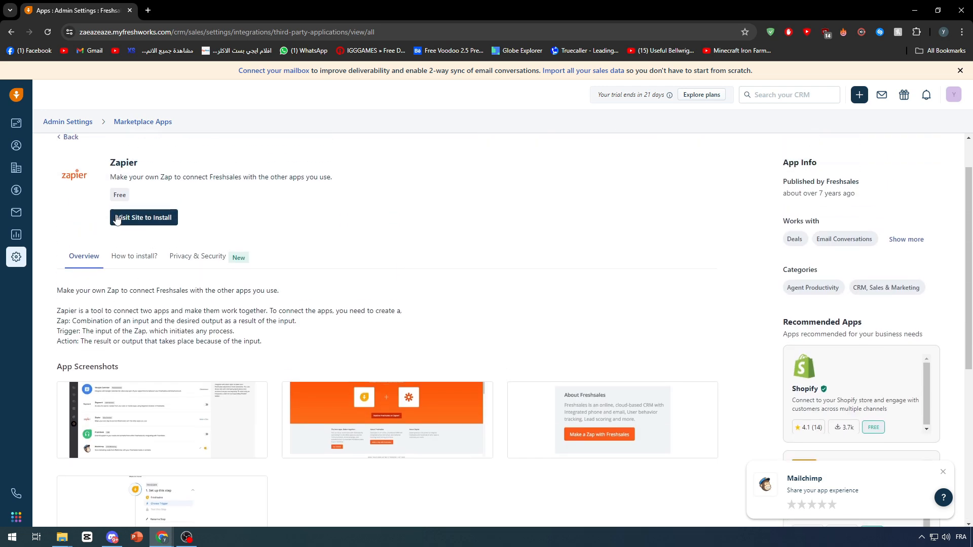
{"action": "left_click_drag", "start_coordinate": [54, 300], "coordinate": [158, 327]}
{"action": "left_click", "coordinate": [209, 339]}
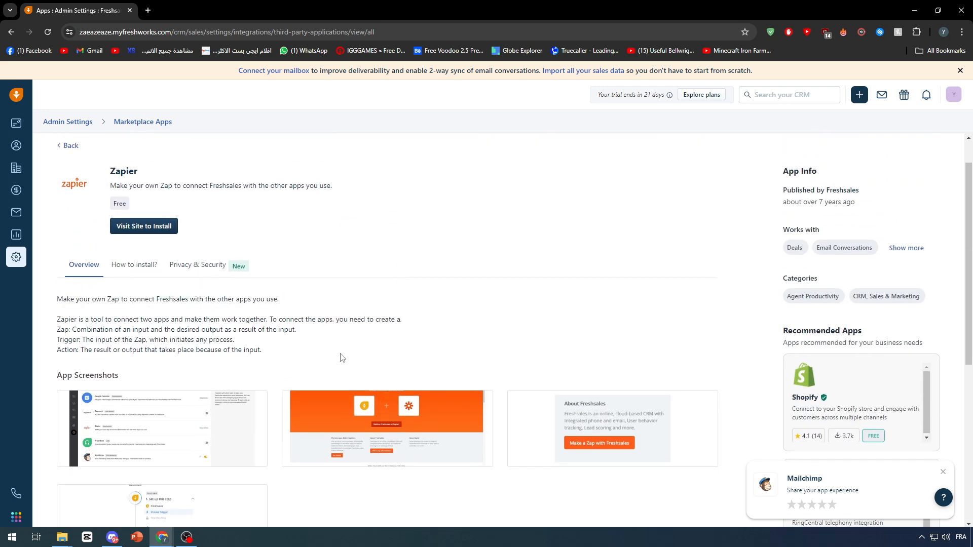
{"action": "scroll", "coordinate": [159, 326], "scroll_direction": "down", "scroll_amount": 1}
{"action": "scroll", "coordinate": [96, 321], "scroll_direction": "up", "scroll_amount": 1}
{"action": "left_click", "coordinate": [151, 227]}
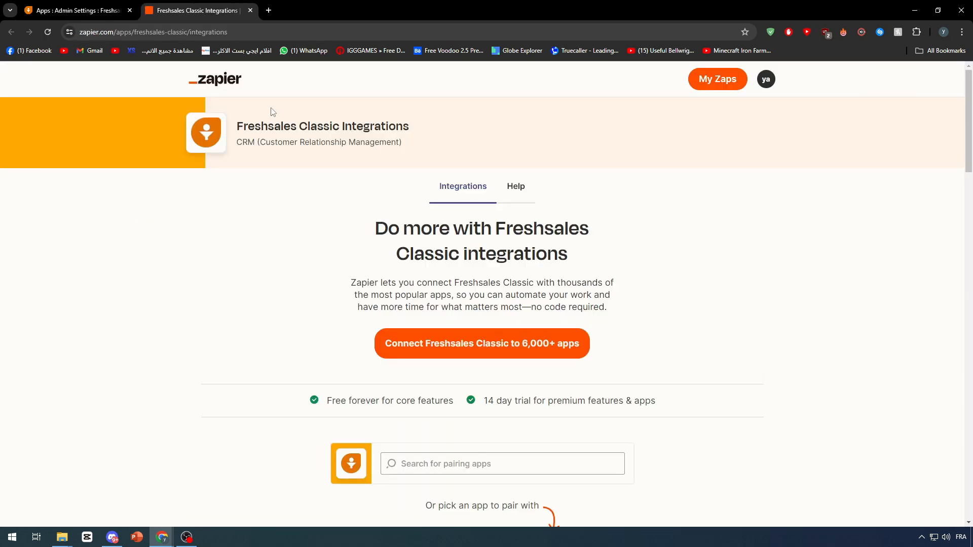
Step: Open the Apps connections page in Zapier and search it for freshsales
{"action": "left_click", "coordinate": [52, 89]}
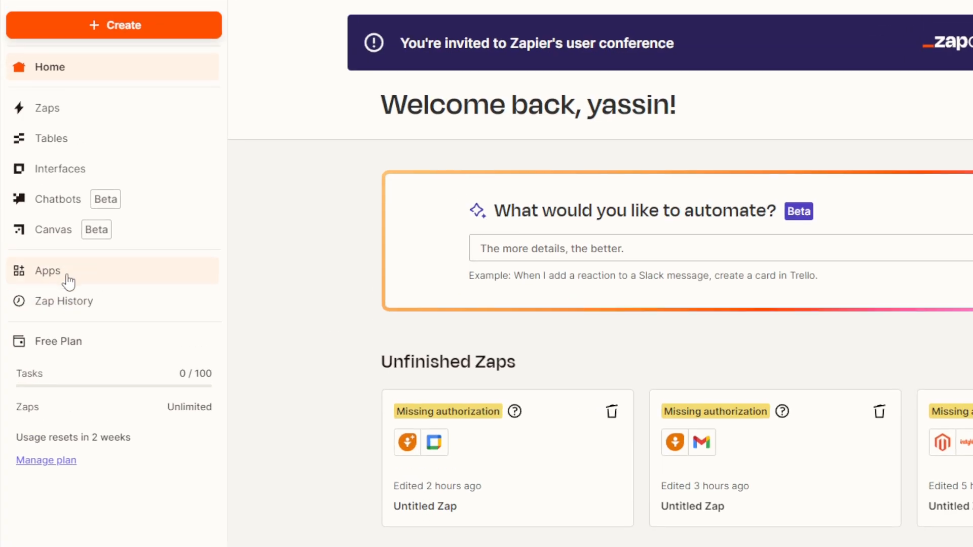
{"action": "left_click", "coordinate": [45, 275]}
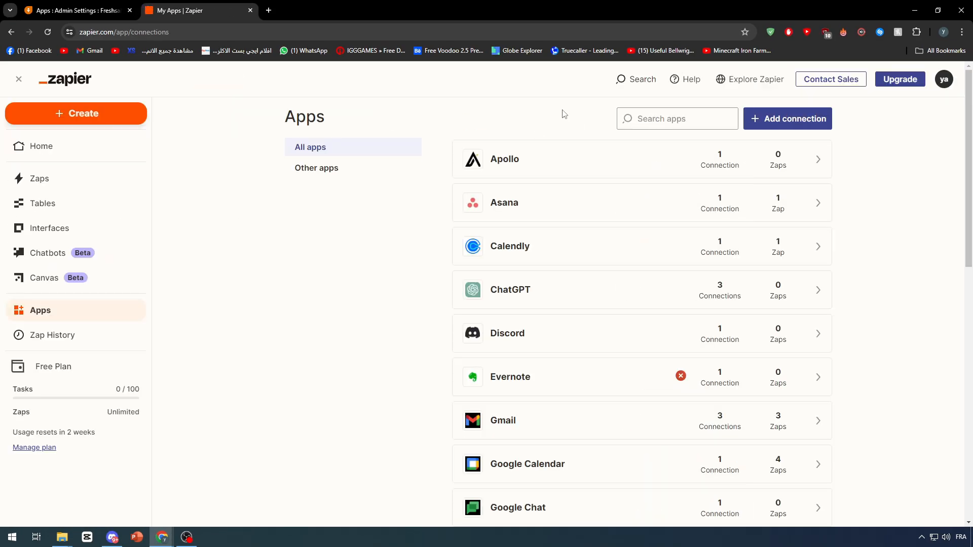
{"action": "left_click", "coordinate": [688, 122]}
{"action": "type", "text": "freshsales"}
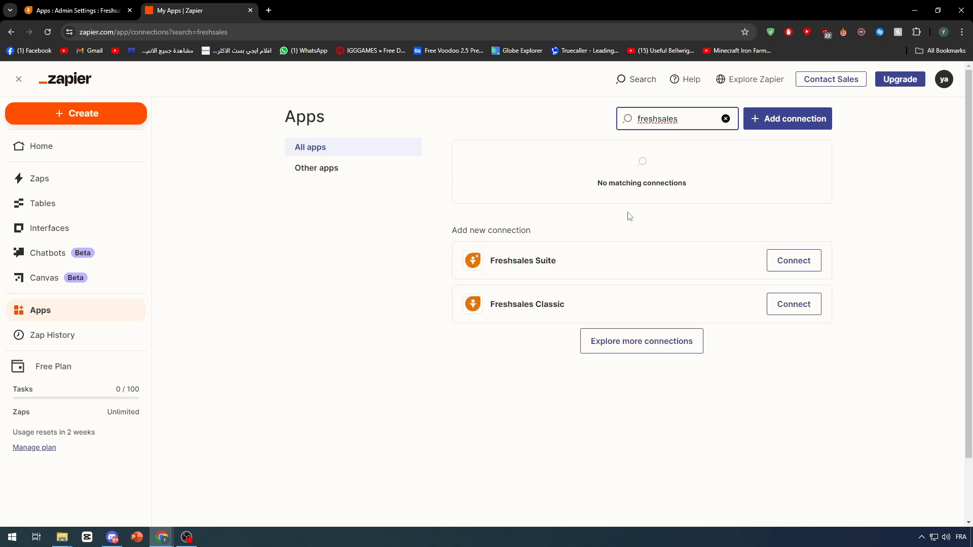
Step: Start a new Freshsales Classic connection and read the instructions for finding the API key
{"action": "left_click", "coordinate": [795, 306]}
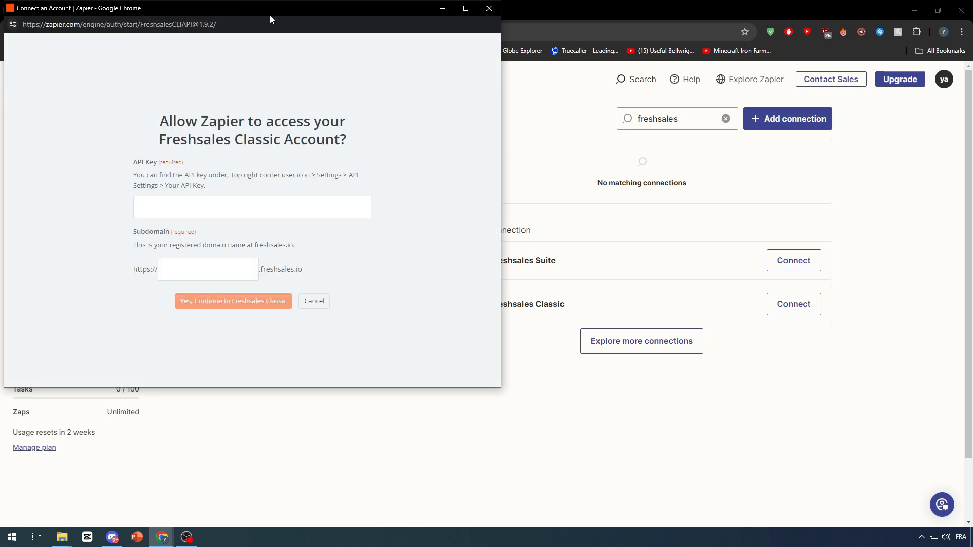
{"action": "left_click_drag", "start_coordinate": [270, 15], "coordinate": [532, 59]}
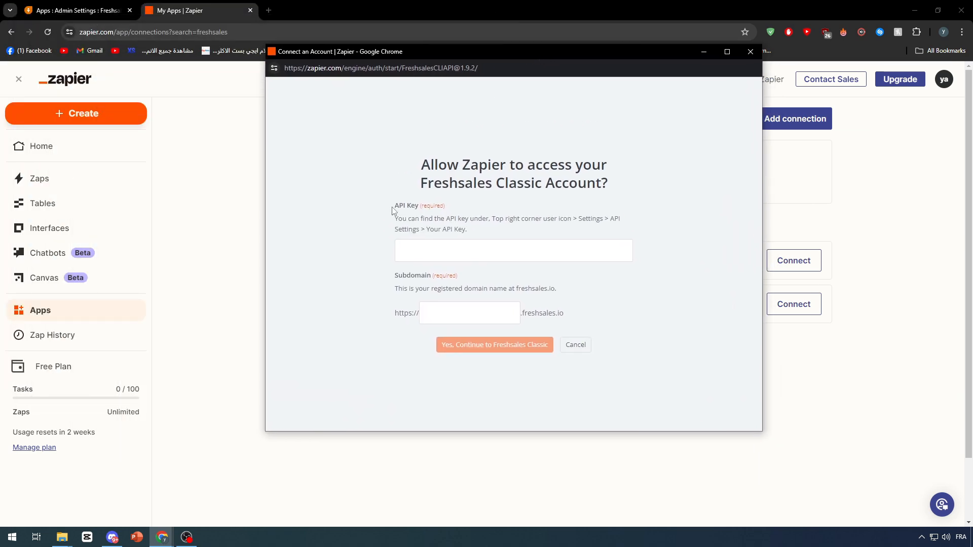
{"action": "left_click_drag", "start_coordinate": [392, 208], "coordinate": [519, 205]}
{"action": "left_click", "coordinate": [508, 205]}
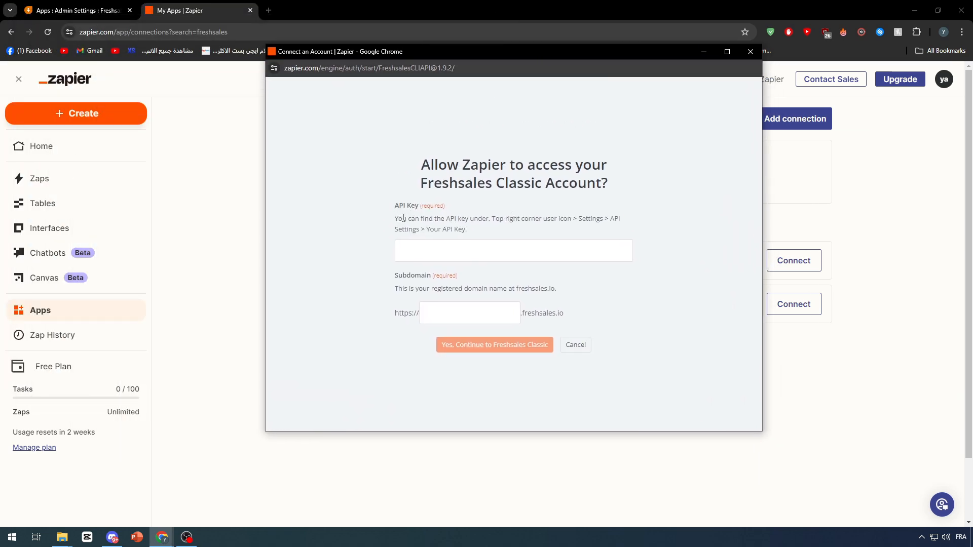
{"action": "left_click_drag", "start_coordinate": [395, 220], "coordinate": [493, 219]}
{"action": "left_click", "coordinate": [508, 232]}
{"action": "left_click_drag", "start_coordinate": [589, 224], "coordinate": [621, 218]}
Step: Switch back to Freshsales and open the API settings within the personal settings
{"action": "left_click", "coordinate": [29, 6]}
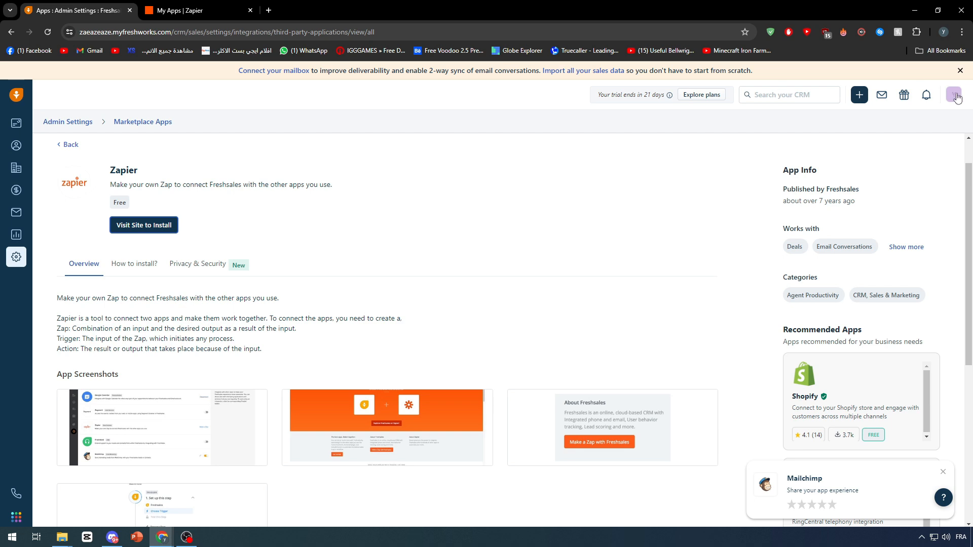
{"action": "left_click", "coordinate": [956, 96]}
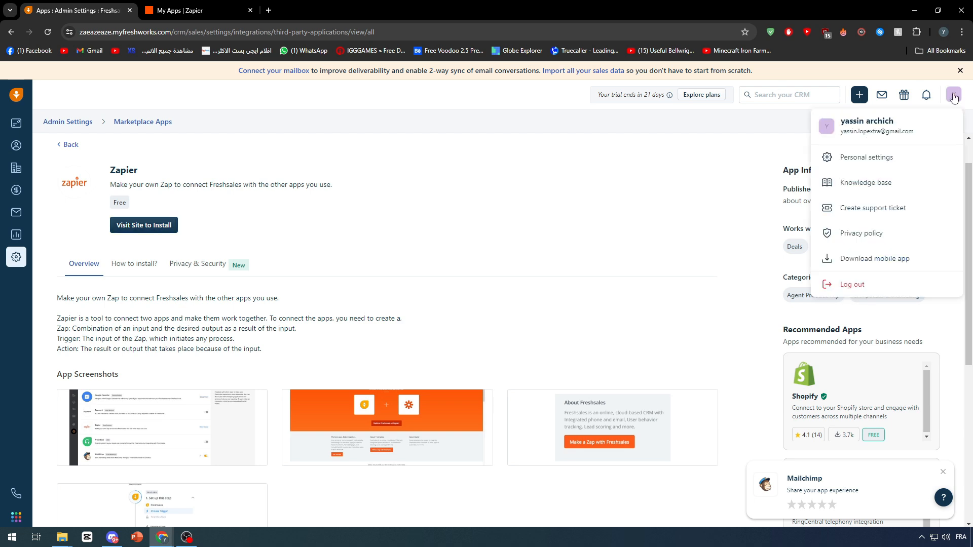
{"action": "left_click", "coordinate": [219, 5]}
{"action": "mouse_move", "coordinate": [163, 536]}
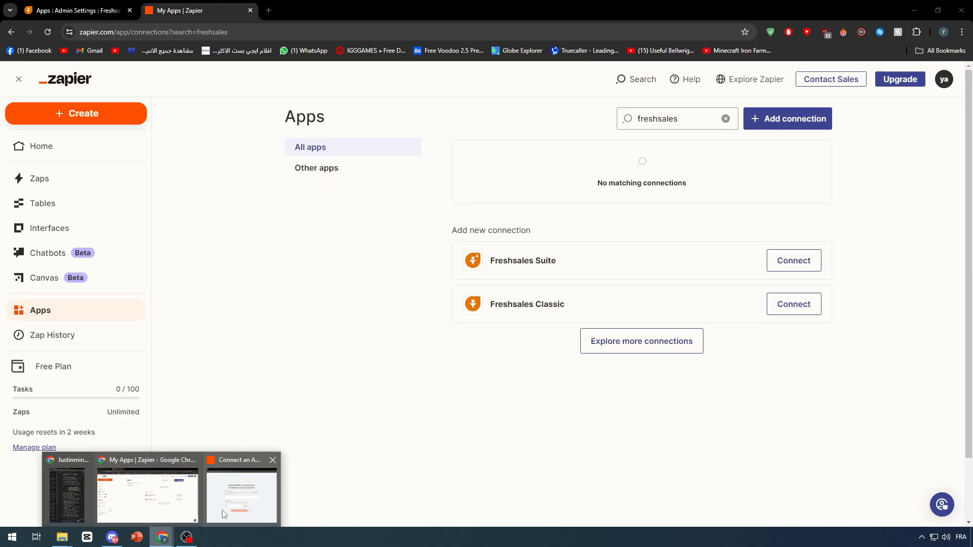
{"action": "left_click", "coordinate": [224, 515]}
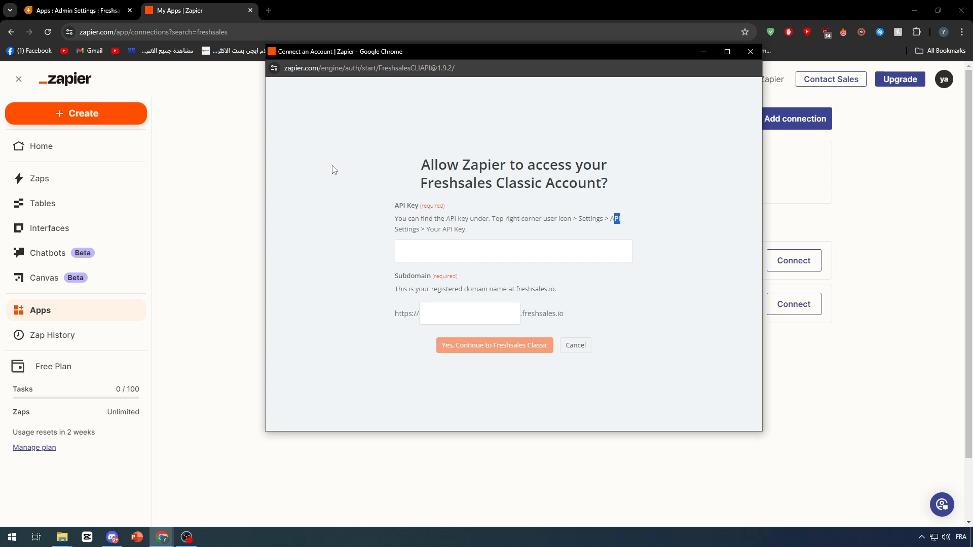
{"action": "left_click", "coordinate": [55, 10]}
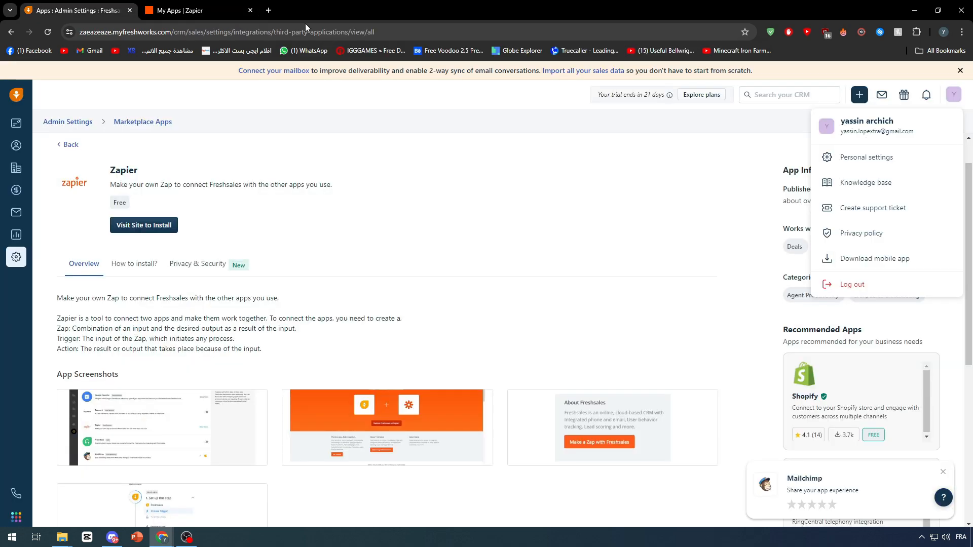
{"action": "left_click", "coordinate": [898, 165]}
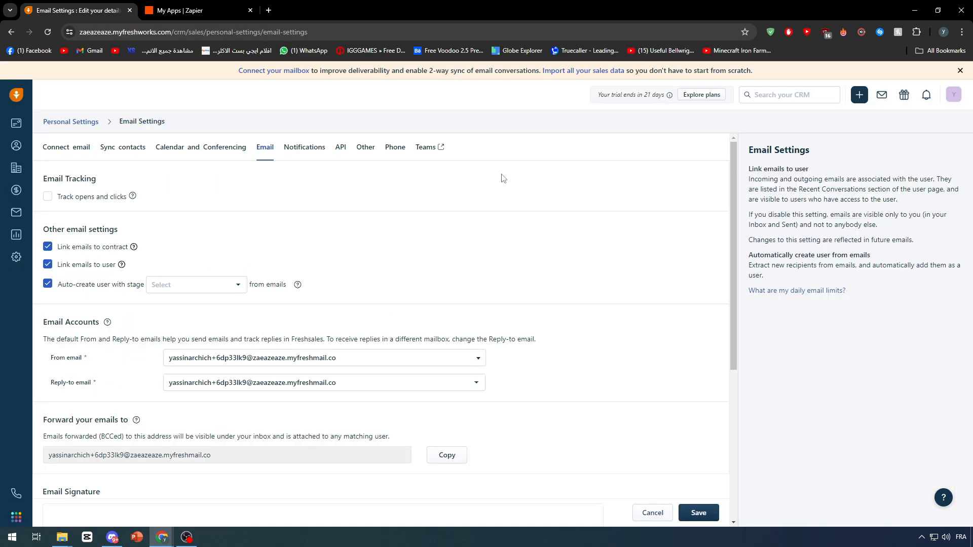
{"action": "left_click", "coordinate": [340, 150]}
{"action": "left_click", "coordinate": [87, 223]}
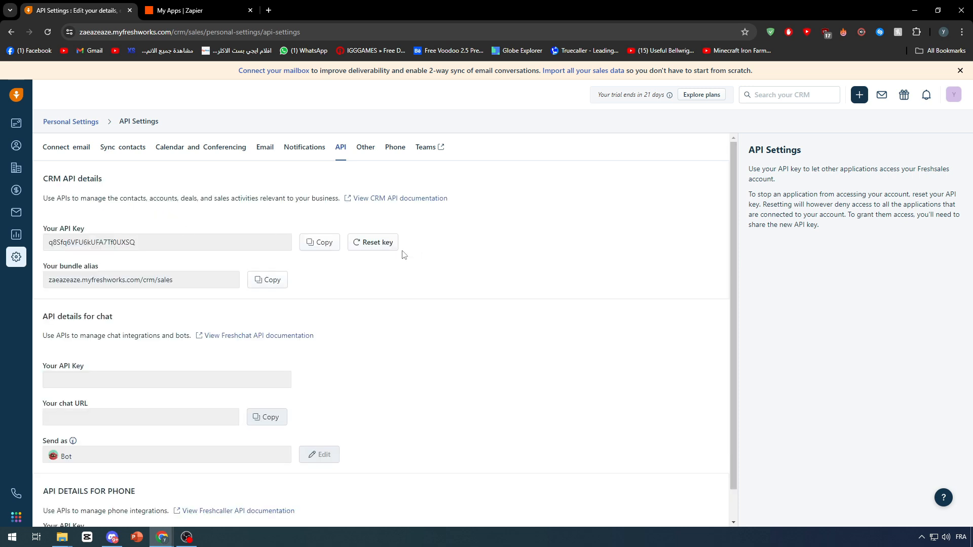
Step: Copy the CRM API key and paste it into the API Key field of Zapier's Freshsales Classic connection form
{"action": "left_click", "coordinate": [322, 244]}
{"action": "key", "text": "ctrl+c"}
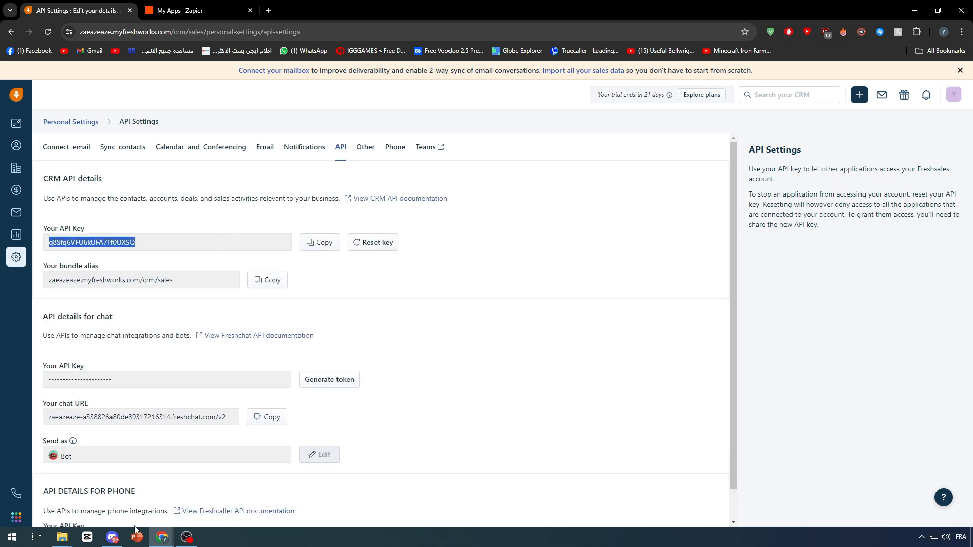
{"action": "mouse_move", "coordinate": [170, 537]}
{"action": "left_click", "coordinate": [245, 507]}
{"action": "left_click", "coordinate": [486, 251]}
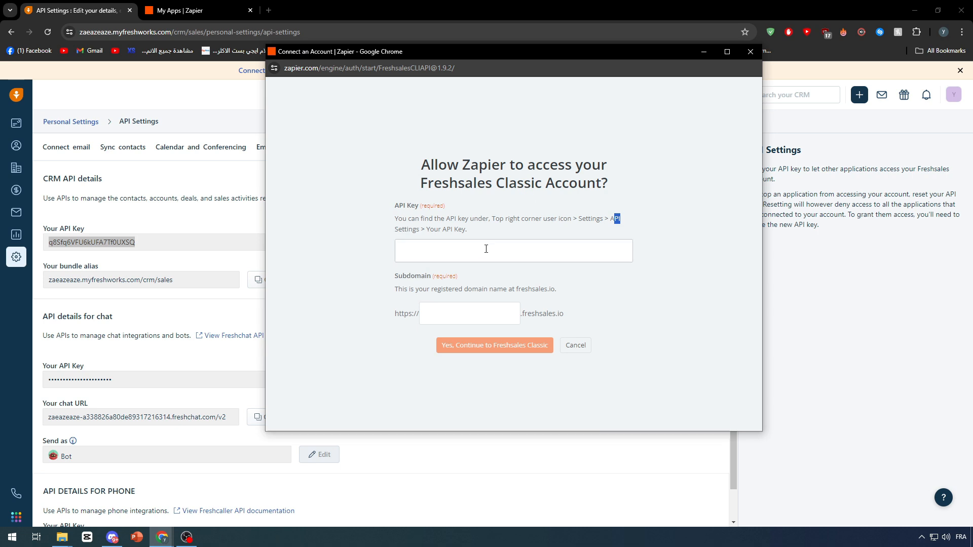
{"action": "key", "text": "ctrl+v"}
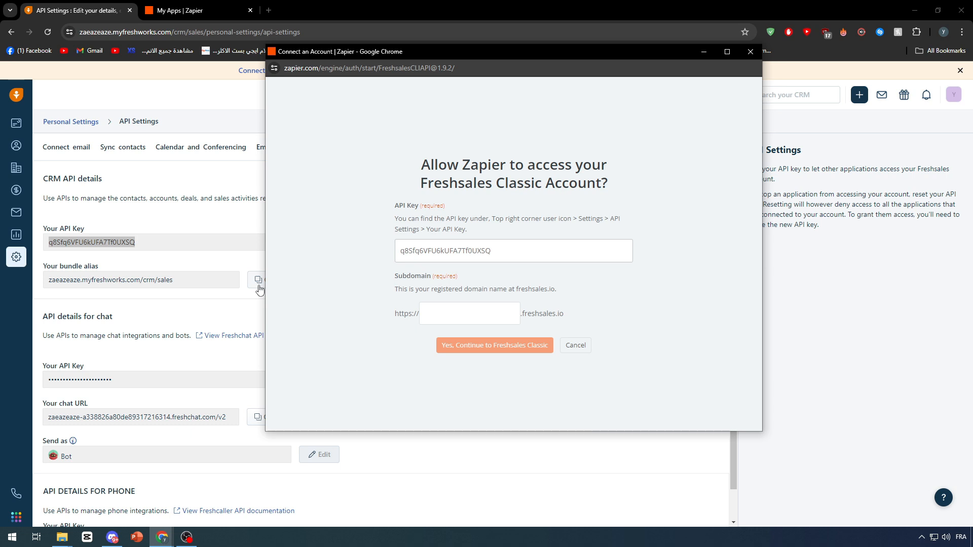
Step: Paste the Freshsales bundle alias into the connection form's Subdomain field, and close the form without submitting it
{"action": "scroll", "coordinate": [230, 312], "scroll_direction": "down", "scroll_amount": 1}
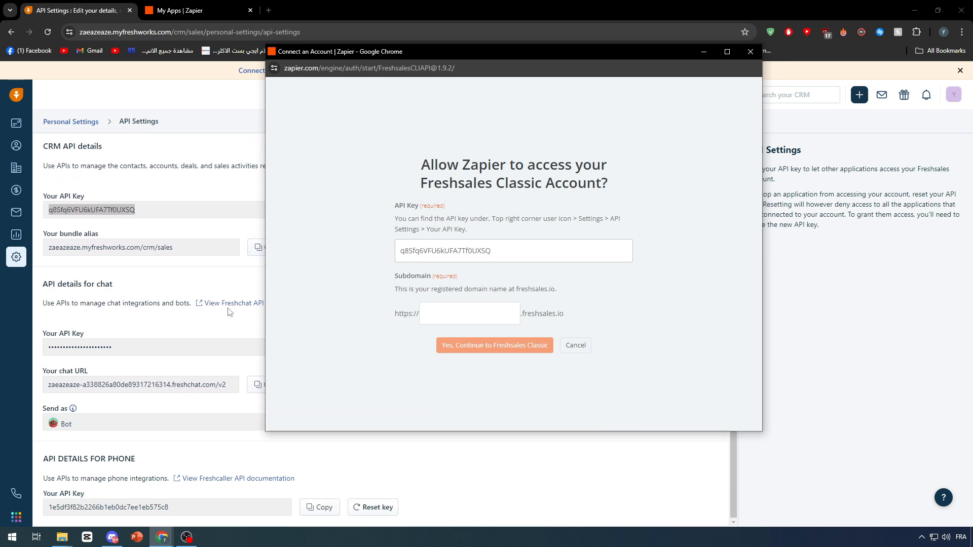
{"action": "left_click", "coordinate": [160, 319]}
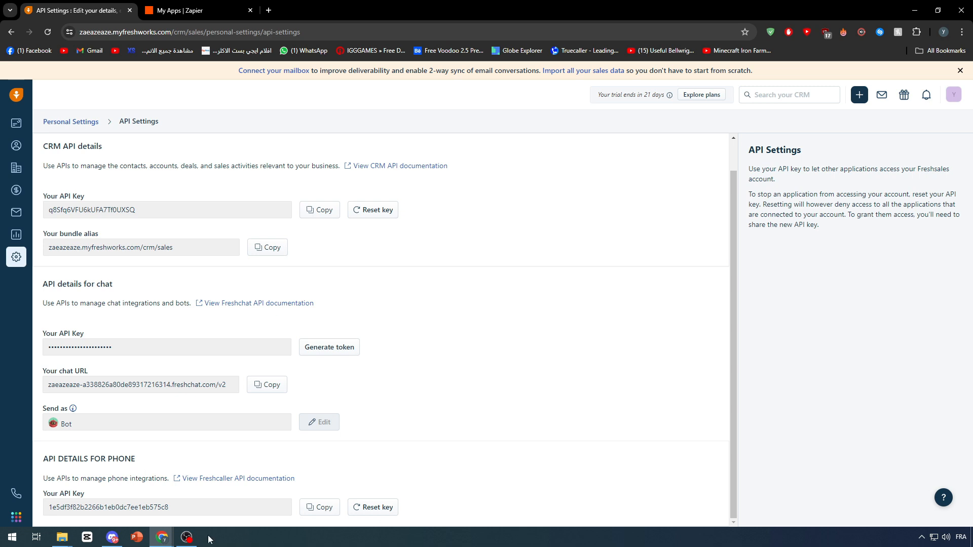
{"action": "left_click", "coordinate": [261, 250]}
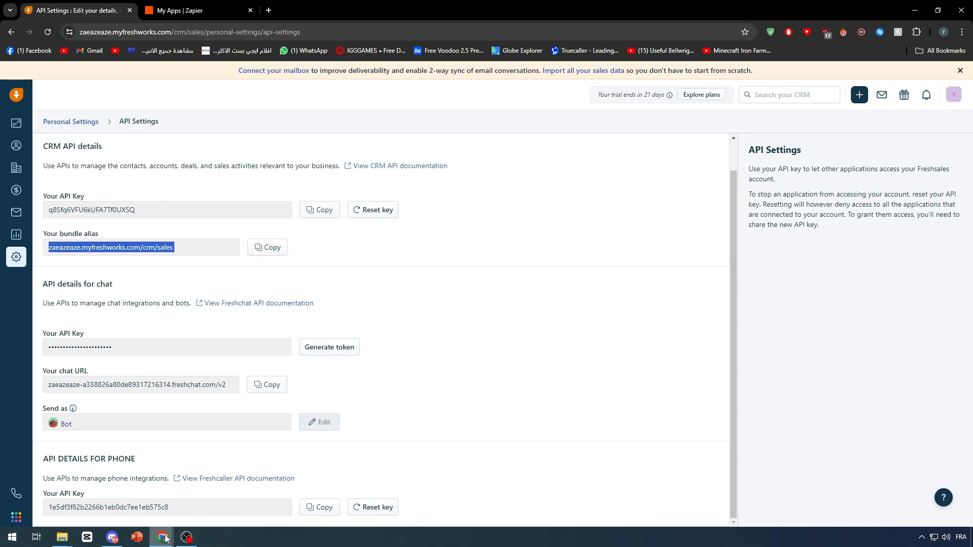
{"action": "mouse_move", "coordinate": [163, 537]}
{"action": "left_click", "coordinate": [248, 494]}
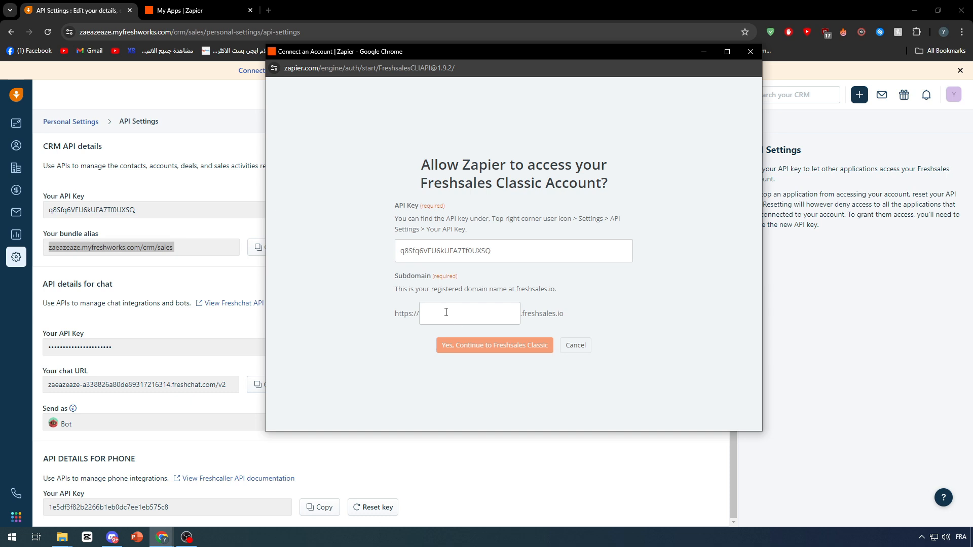
{"action": "key", "text": "ctrl+v"}
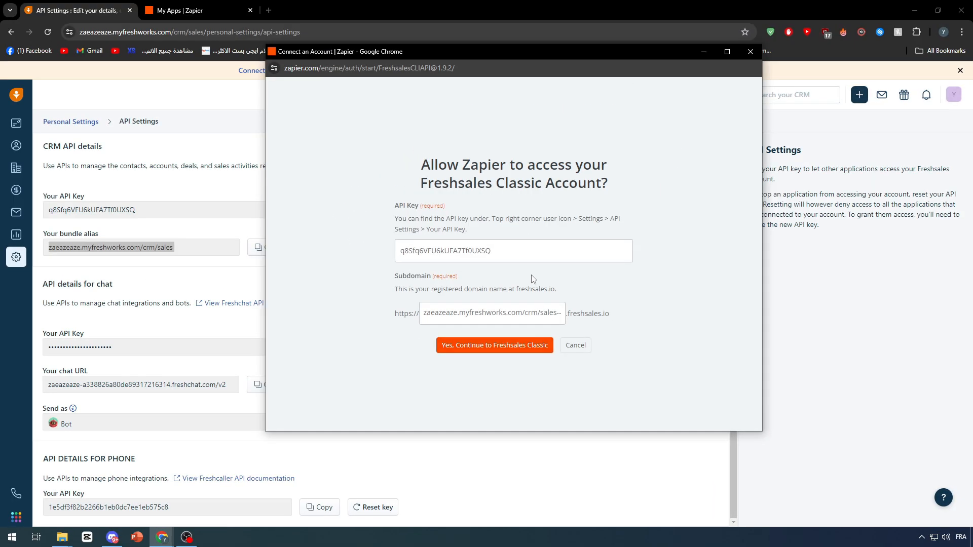
{"action": "left_click", "coordinate": [751, 53]}
{"action": "left_click", "coordinate": [202, 146]}
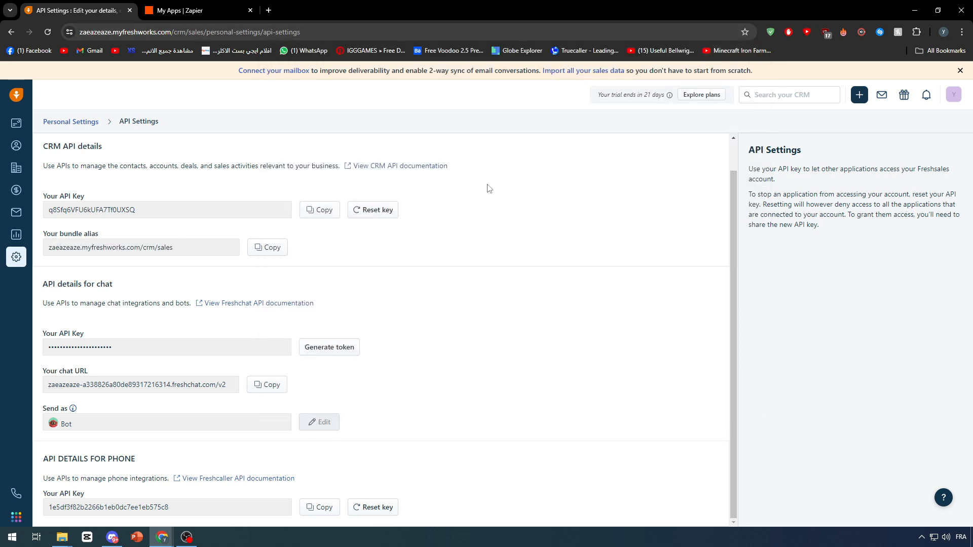
Step: Return to Zapier and create a new Zap
{"action": "left_click", "coordinate": [224, 9]}
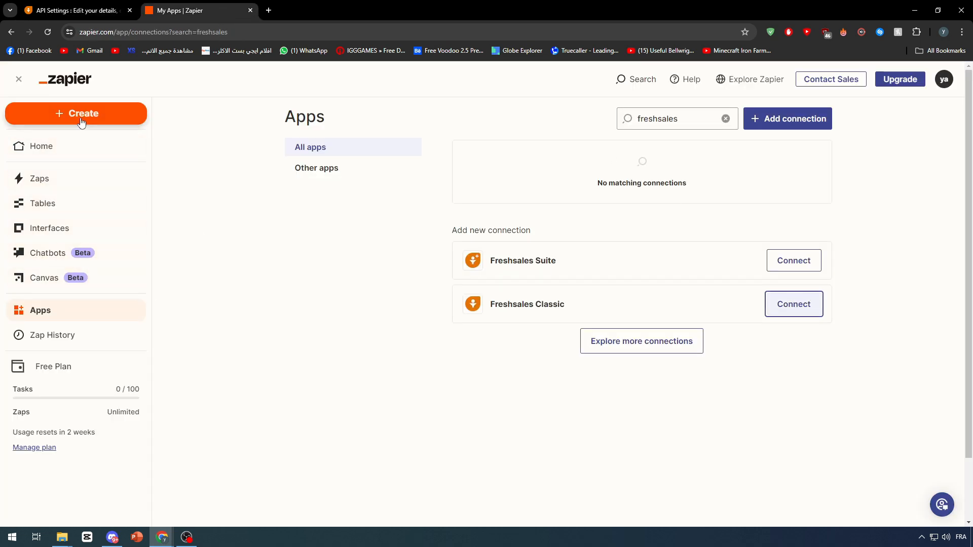
{"action": "left_click", "coordinate": [81, 119]}
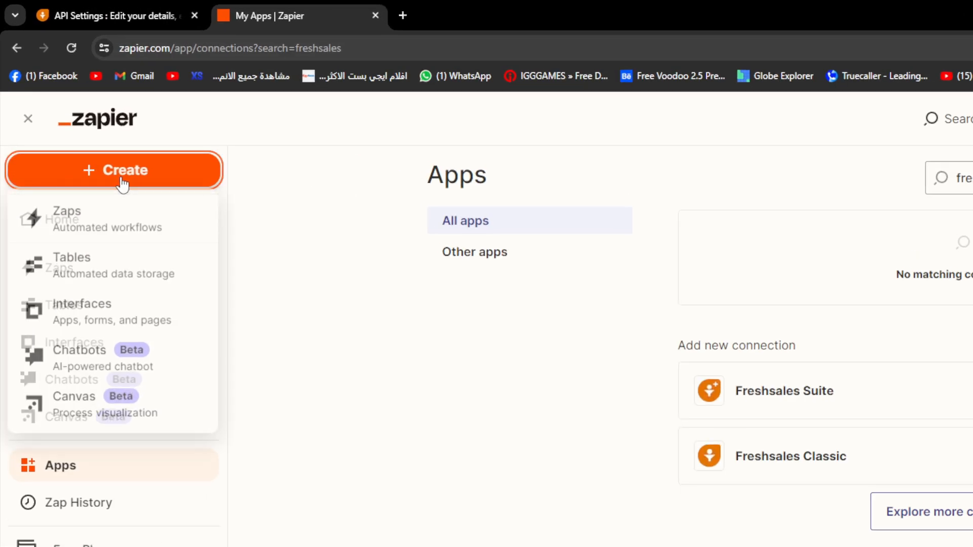
{"action": "left_click", "coordinate": [105, 211]}
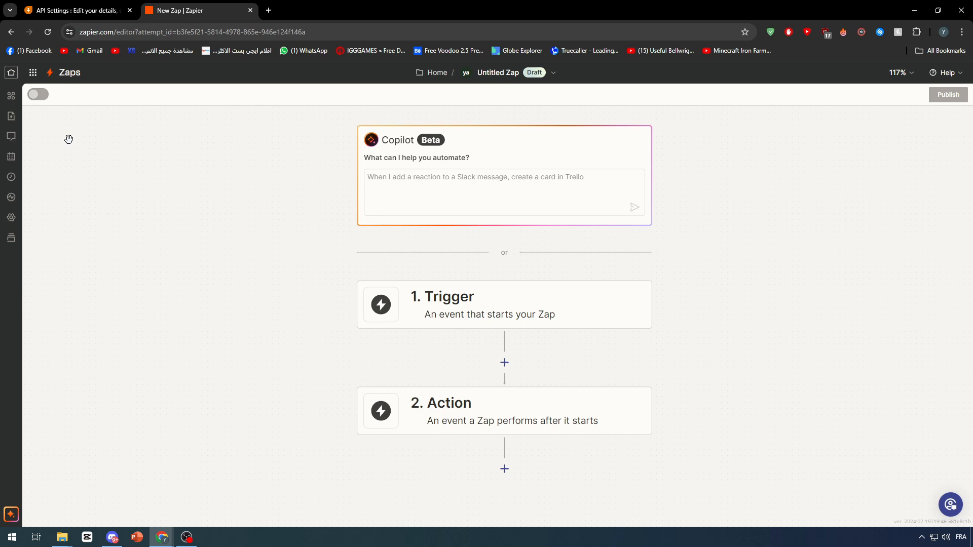
{"action": "left_click", "coordinate": [126, 5]}
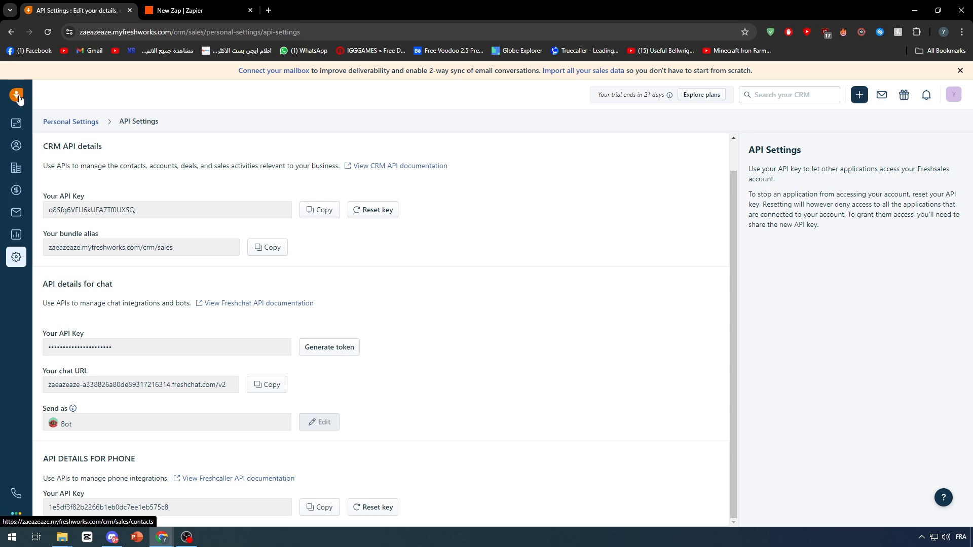
{"action": "left_click", "coordinate": [183, 8]}
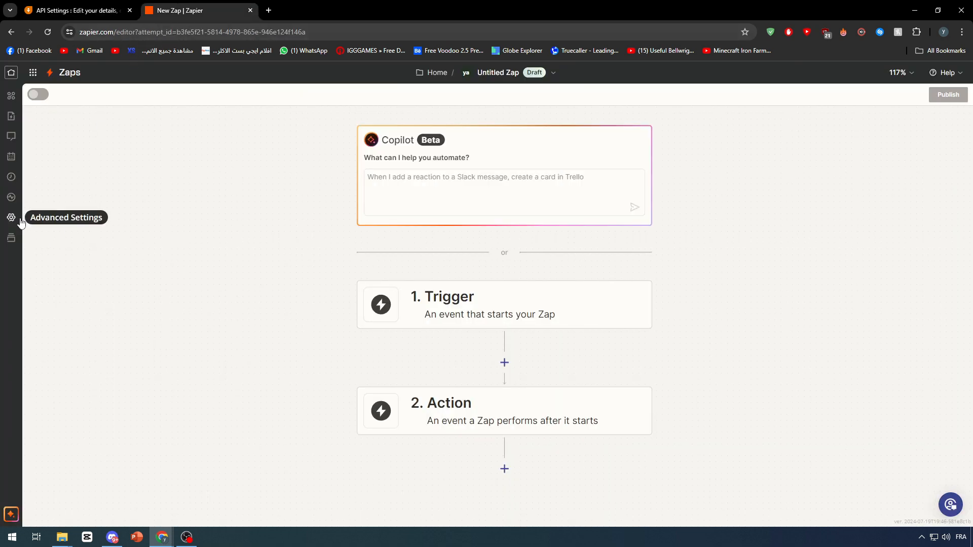
{"action": "left_click", "coordinate": [62, 6]}
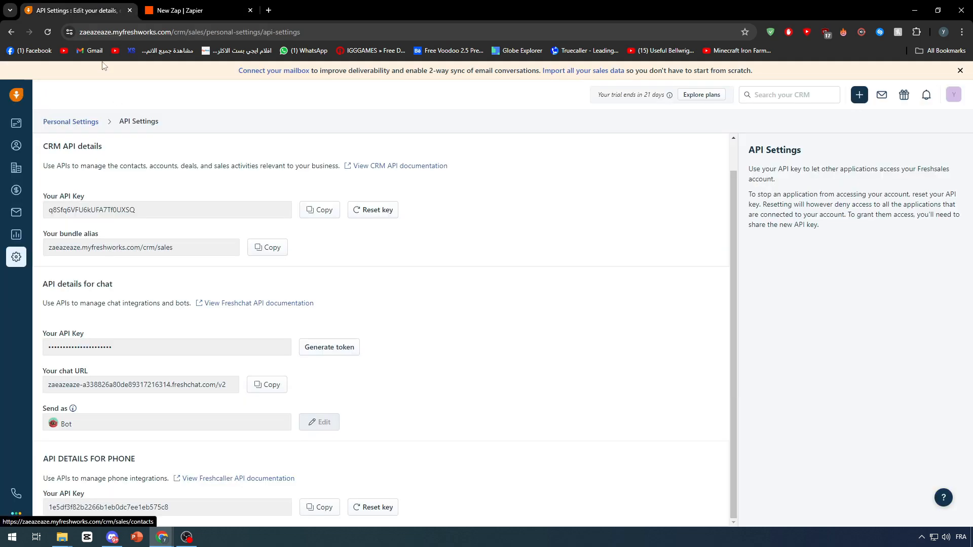
{"action": "left_click", "coordinate": [175, 6]}
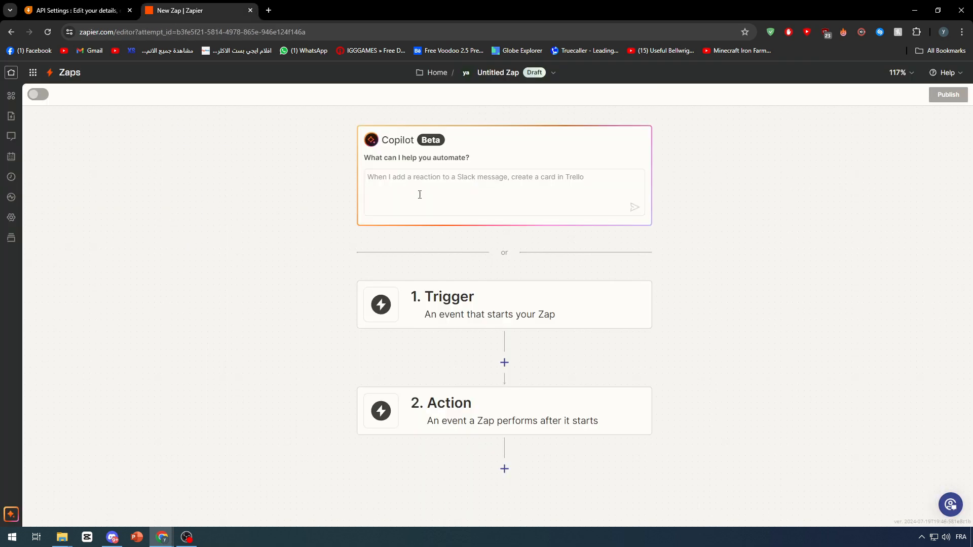
{"action": "left_click", "coordinate": [399, 179]}
{"action": "left_click", "coordinate": [287, 211]}
{"action": "left_click", "coordinate": [446, 400]}
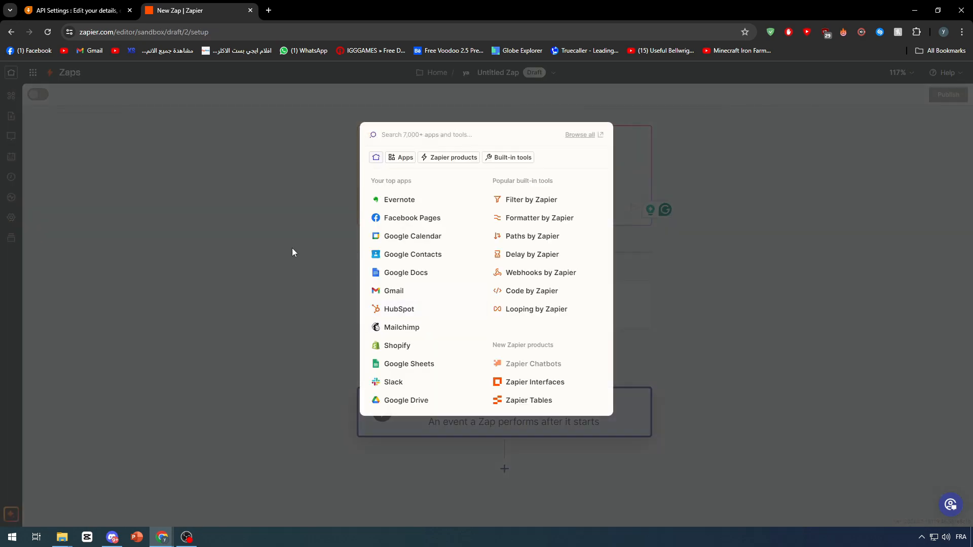
{"action": "left_click", "coordinate": [292, 250]}
{"action": "left_click", "coordinate": [409, 325]}
{"action": "left_click", "coordinate": [352, 251]}
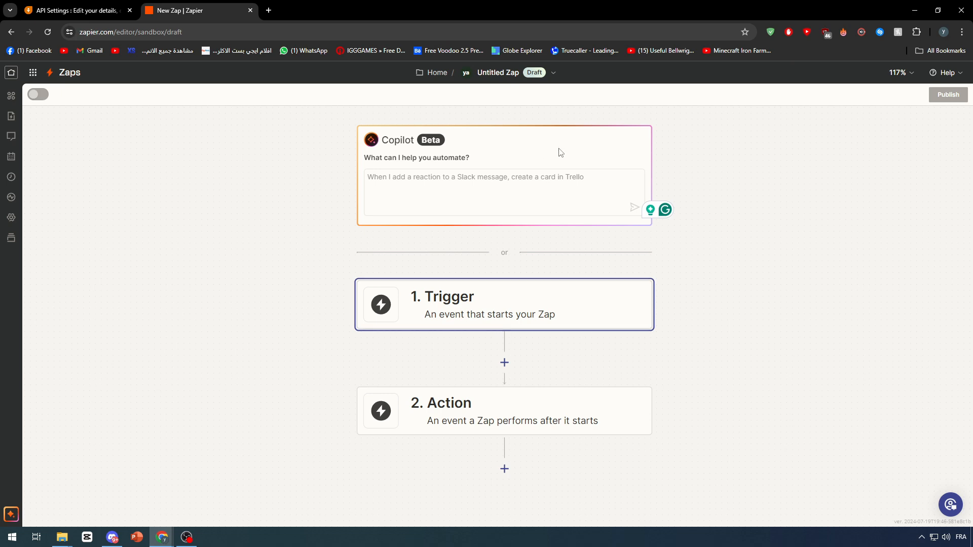
Step: Search the trigger's app list for "freshsales" and choose Freshsales Classic as the Zap's trigger app
{"action": "scroll", "coordinate": [495, 246], "scroll_direction": "up", "scroll_amount": 4}
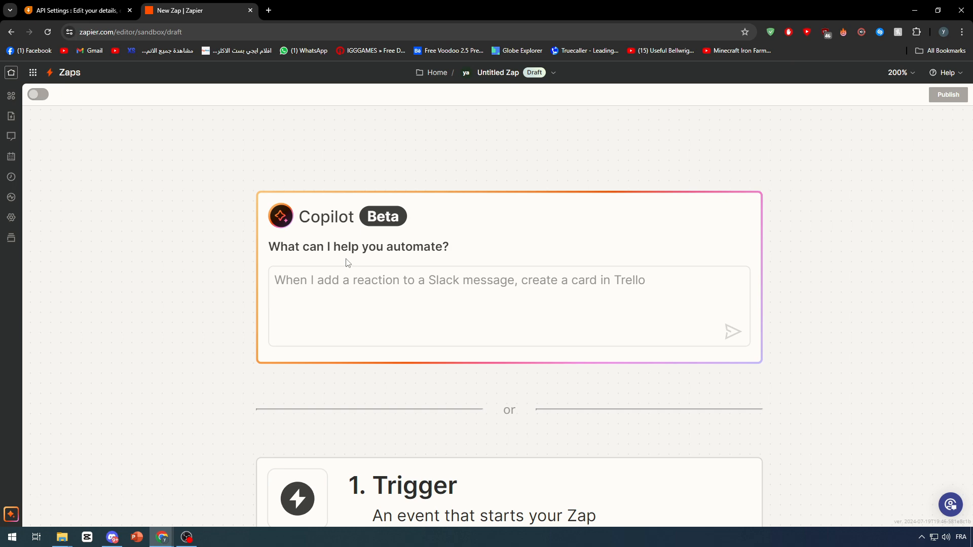
{"action": "scroll", "coordinate": [348, 262], "scroll_direction": "down", "scroll_amount": 6}
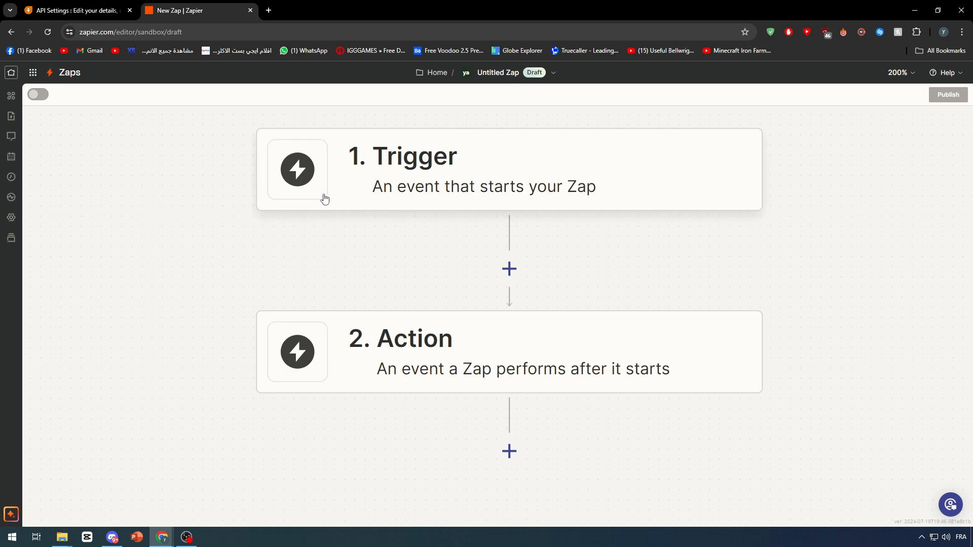
{"action": "scroll", "coordinate": [378, 205], "scroll_direction": "down", "scroll_amount": 1}
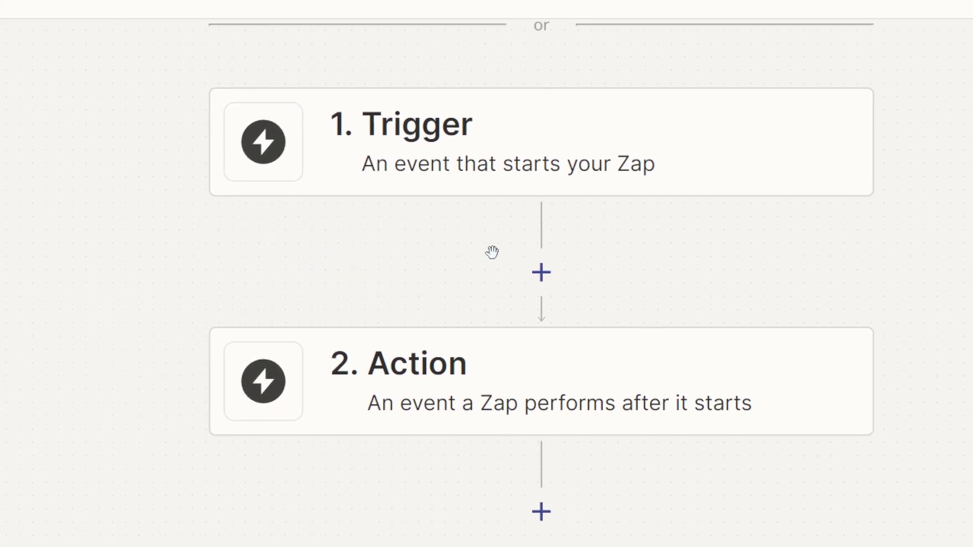
{"action": "scroll", "coordinate": [509, 363], "scroll_direction": "down", "scroll_amount": 1}
{"action": "left_click", "coordinate": [488, 288]}
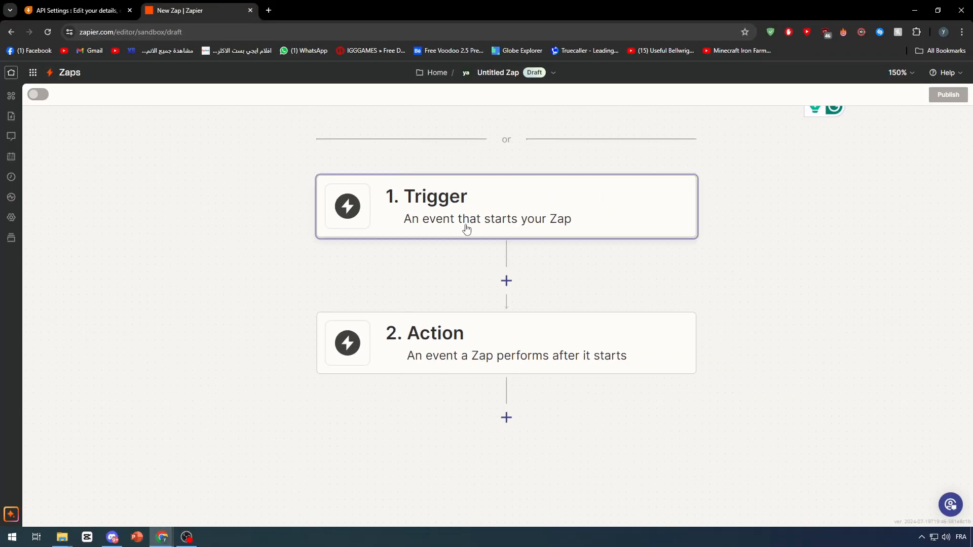
{"action": "left_click", "coordinate": [467, 229]}
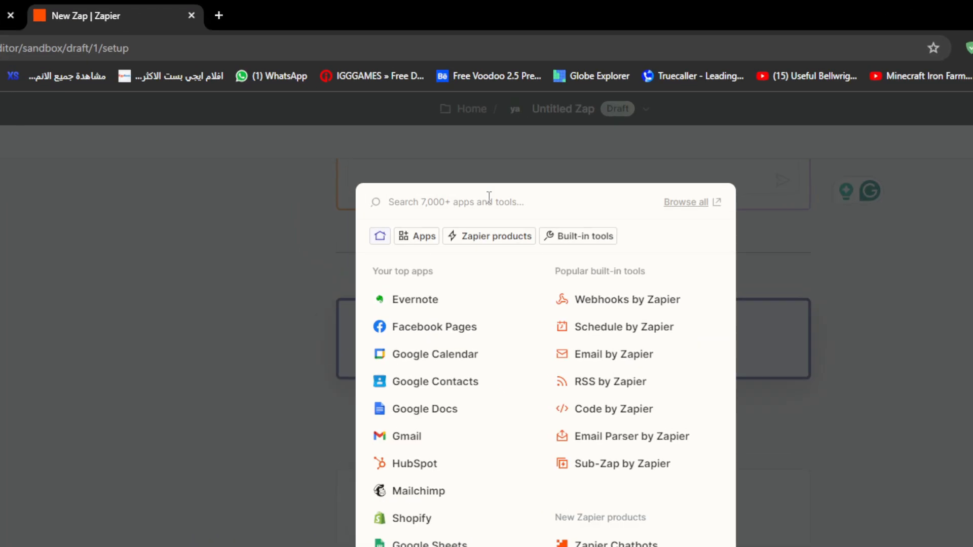
{"action": "left_click", "coordinate": [448, 131]}
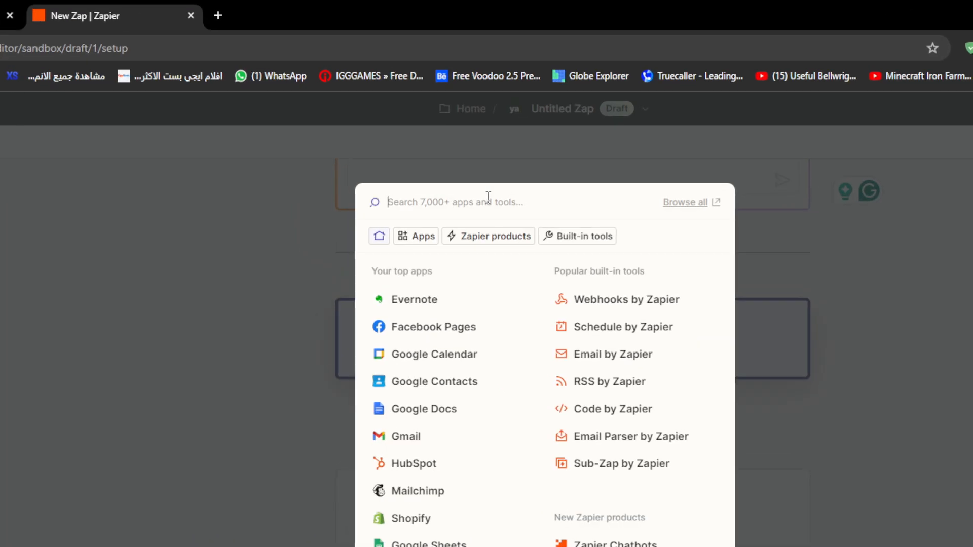
{"action": "type", "text": "freshsales"}
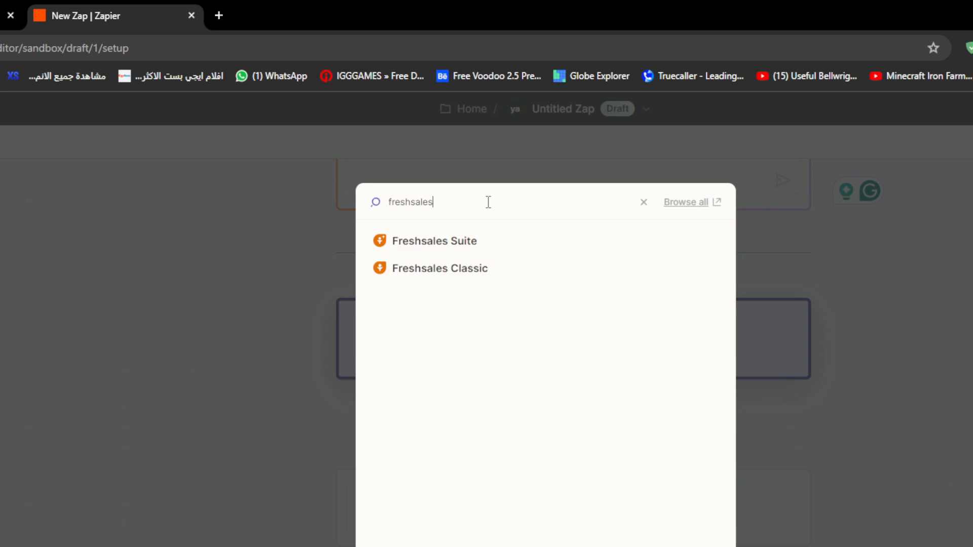
{"action": "left_click", "coordinate": [483, 271]}
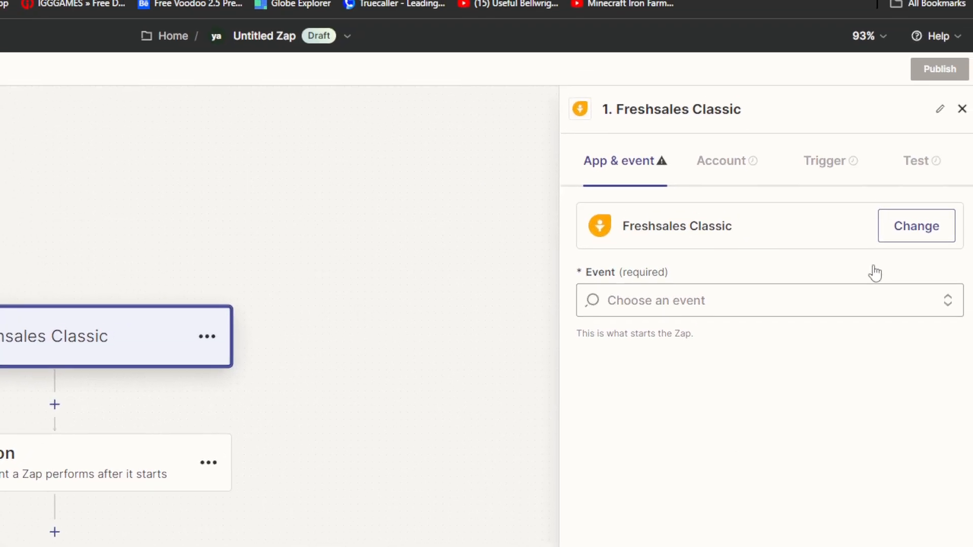
Step: Set the Freshsales Classic trigger event to New Contact and continue to the account stage
{"action": "left_click", "coordinate": [883, 256]}
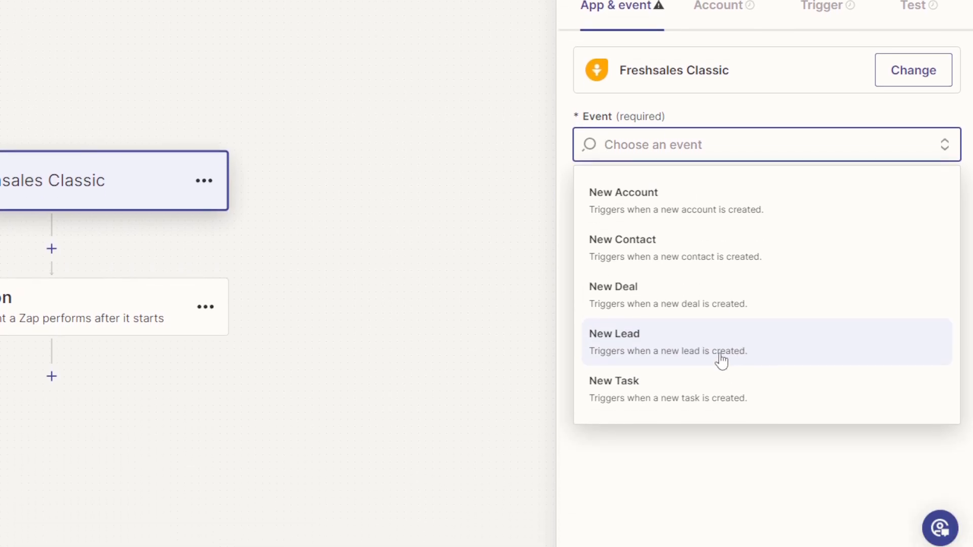
{"action": "left_click", "coordinate": [713, 274]}
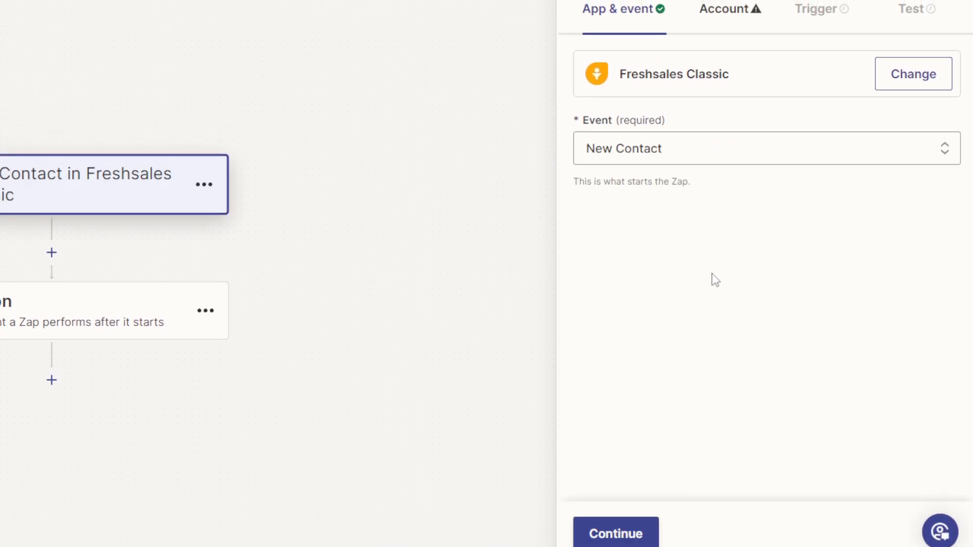
{"action": "left_click", "coordinate": [628, 532]}
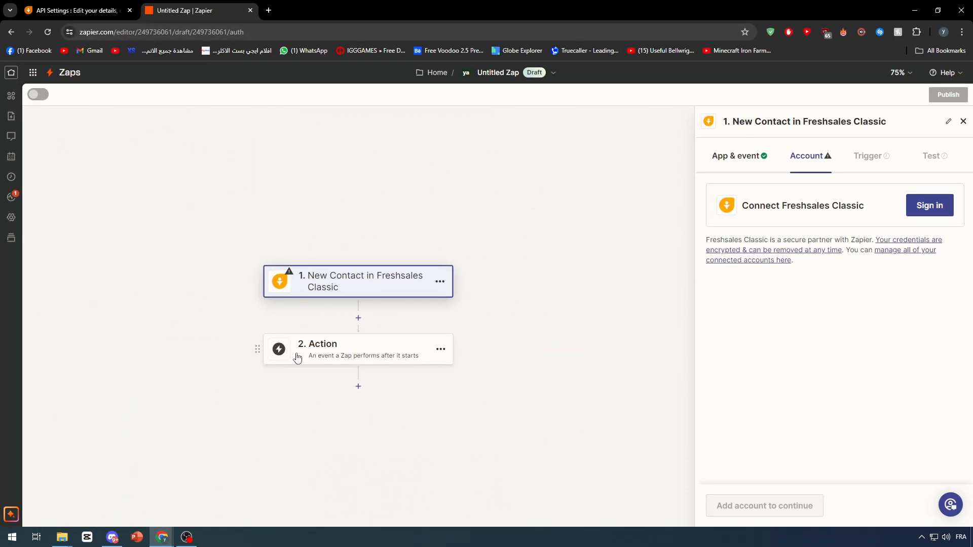
Step: Search for "youtube" as the Zap's action and choose YouTube as the action app
{"action": "left_click", "coordinate": [297, 358]}
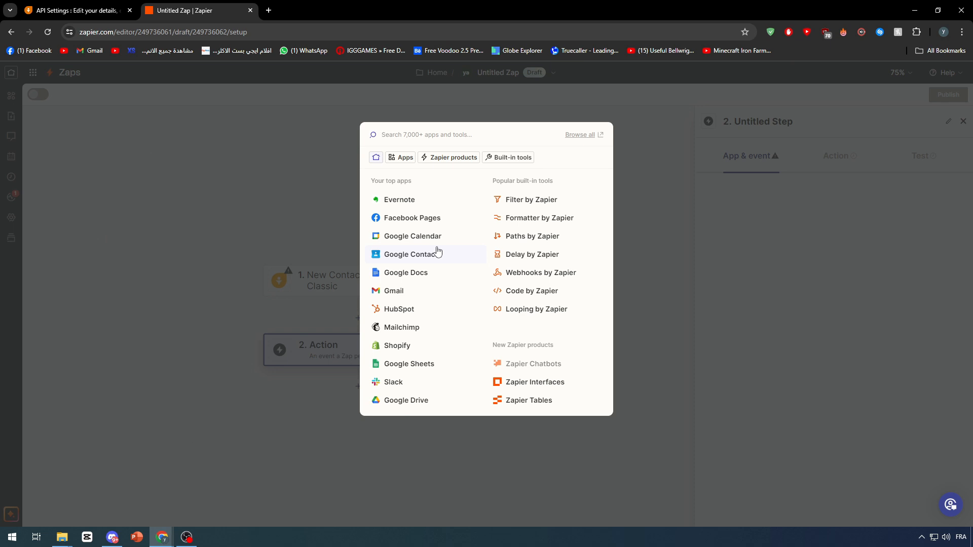
{"action": "type", "text": "youtube"}
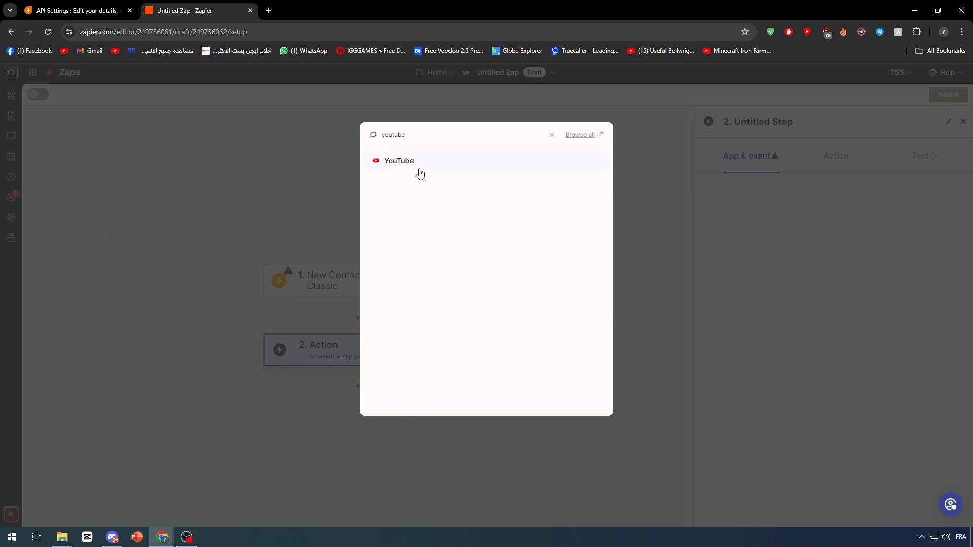
{"action": "left_click", "coordinate": [419, 172]}
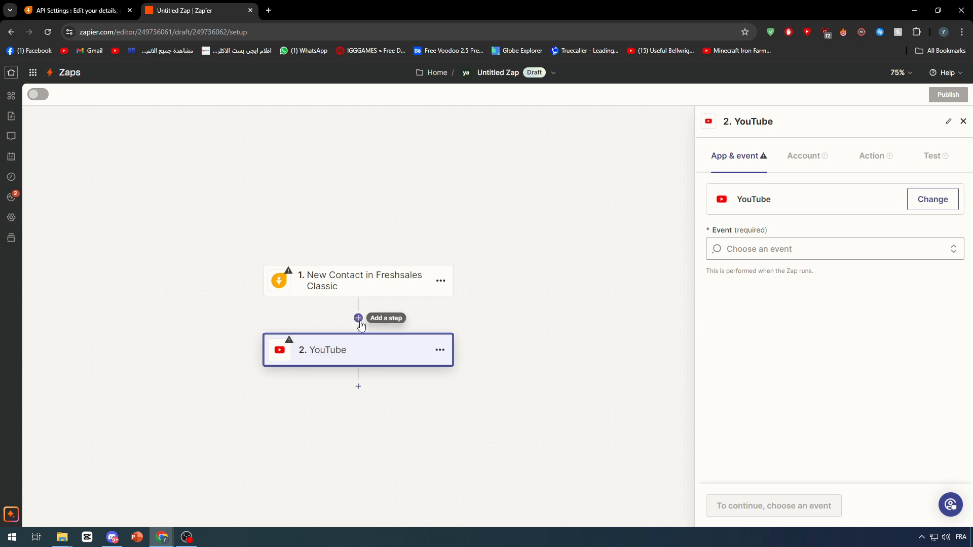
Step: Insert a new step between the Freshsales Classic trigger and the YouTube action, using ChatGPT as its app
{"action": "left_click", "coordinate": [359, 318]}
{"action": "type", "text": "c"}
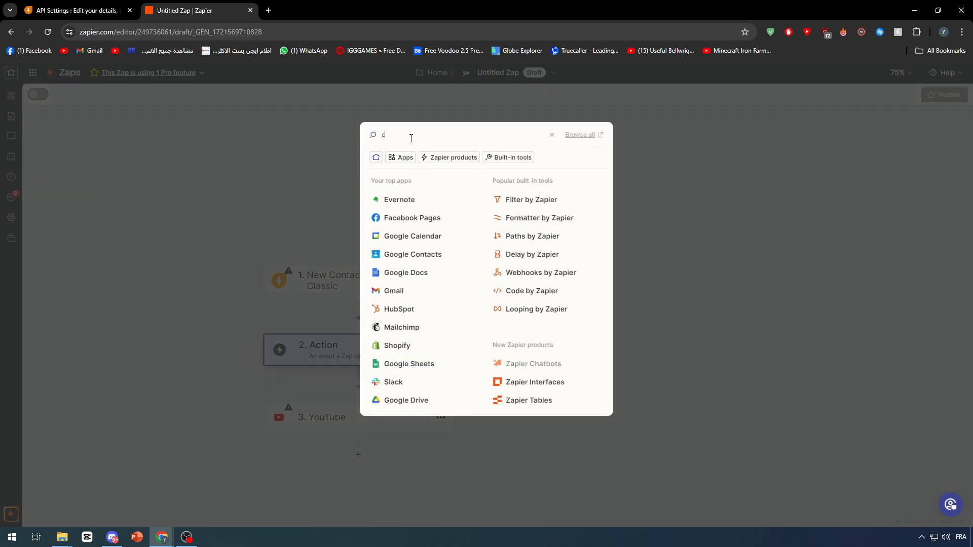
{"action": "type", "text": "hatgpt"}
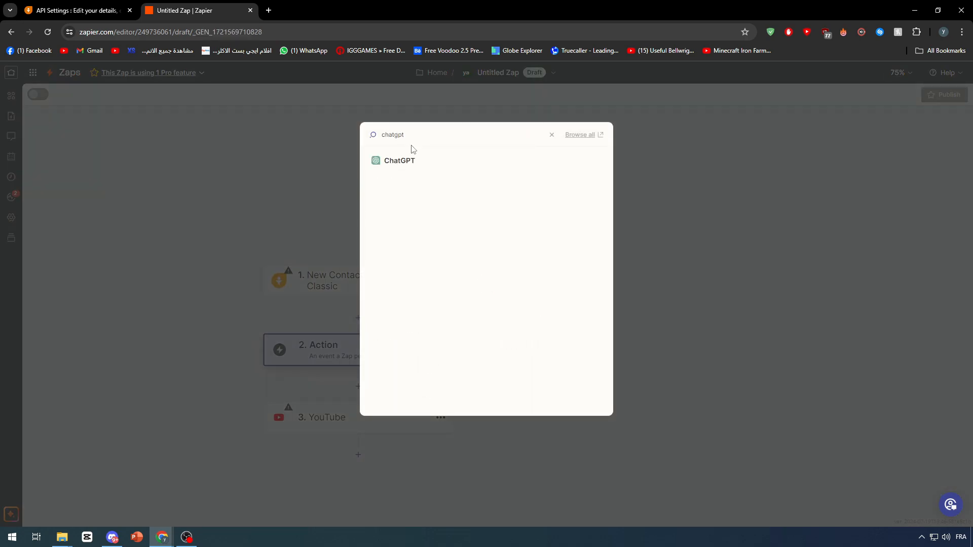
{"action": "left_click", "coordinate": [412, 158]}
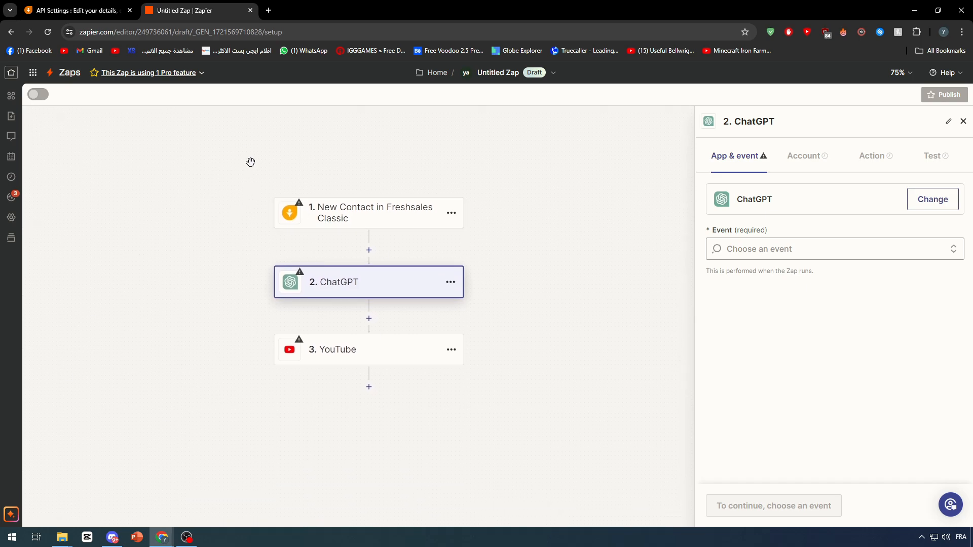
Step: Look over the trigger and ChatGPT steps, and set the YouTube step's event to Upload Video, continuing to its account stage
{"action": "left_click", "coordinate": [370, 214]}
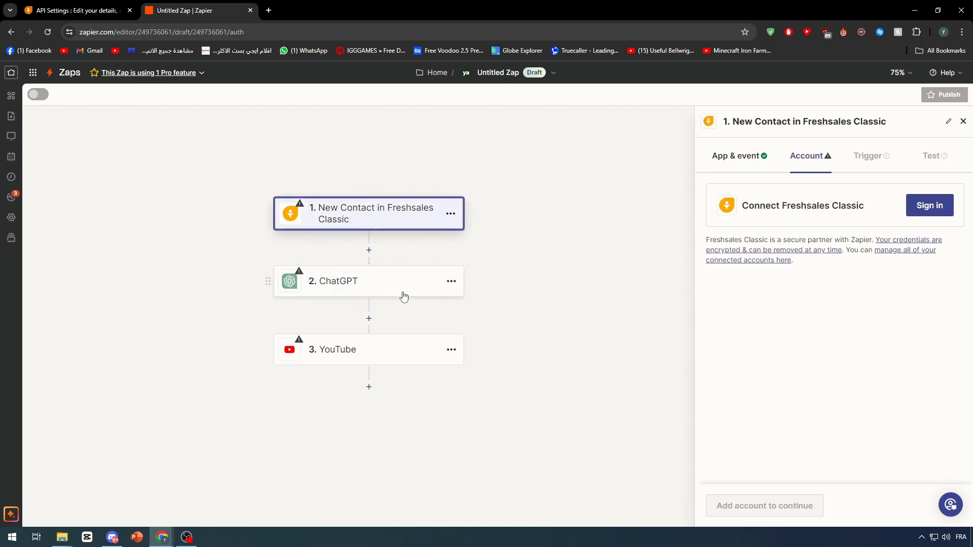
{"action": "left_click", "coordinate": [327, 289]}
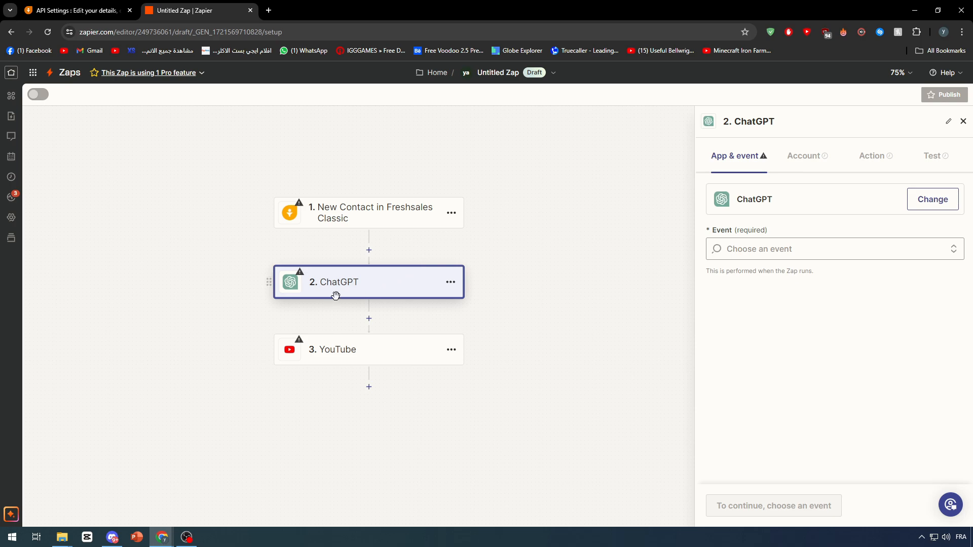
{"action": "left_click", "coordinate": [339, 350]}
{"action": "scroll", "coordinate": [365, 415], "scroll_direction": "up", "scroll_amount": 1}
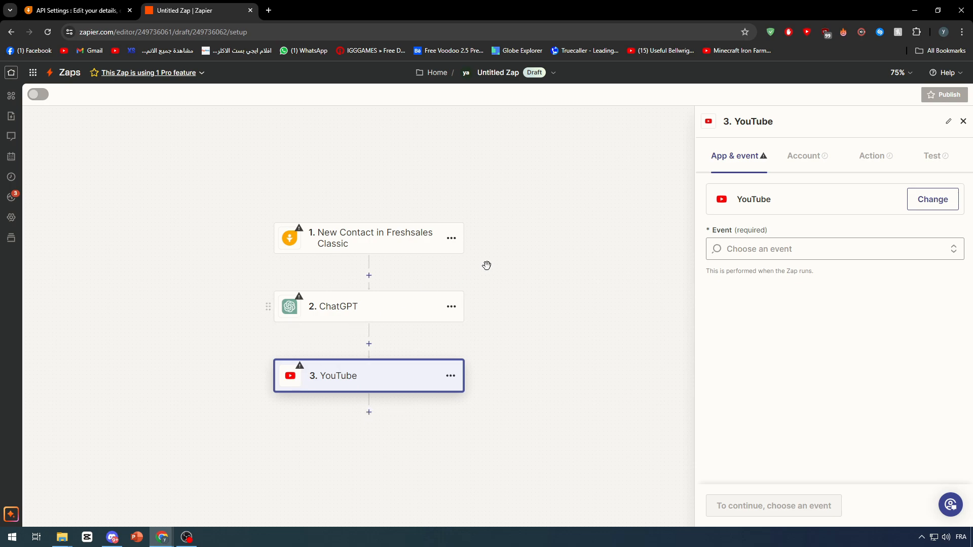
{"action": "left_click", "coordinate": [363, 319]}
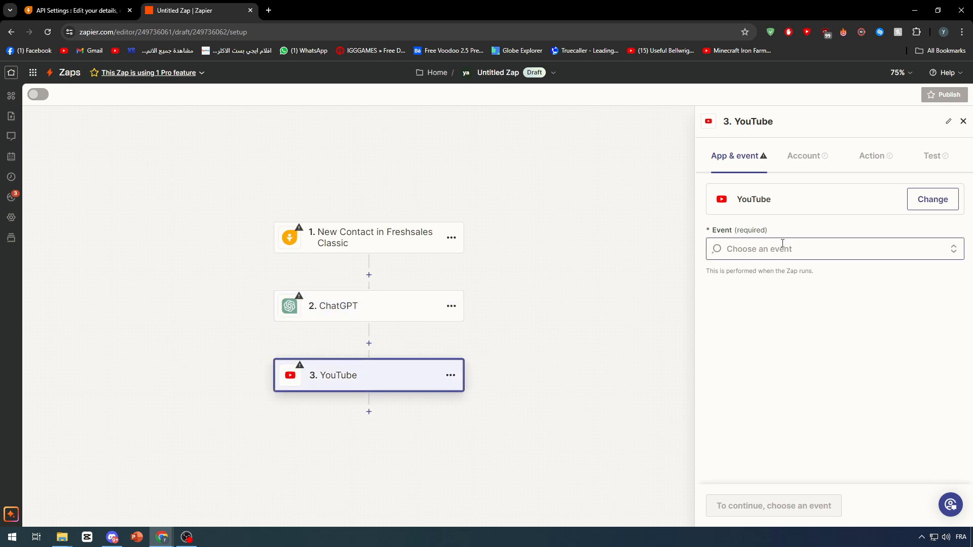
{"action": "left_click", "coordinate": [787, 249]}
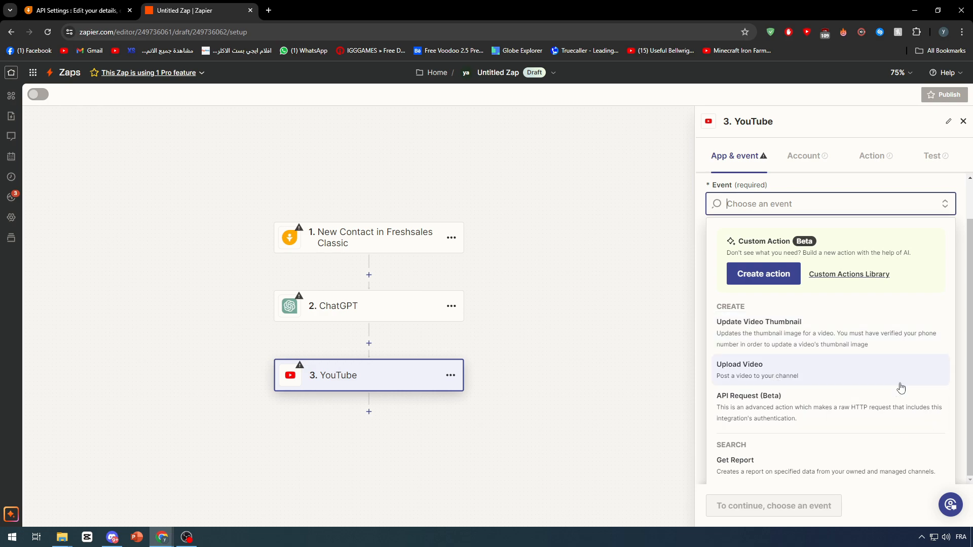
{"action": "left_click", "coordinate": [901, 388]}
{"action": "left_click", "coordinate": [743, 502]}
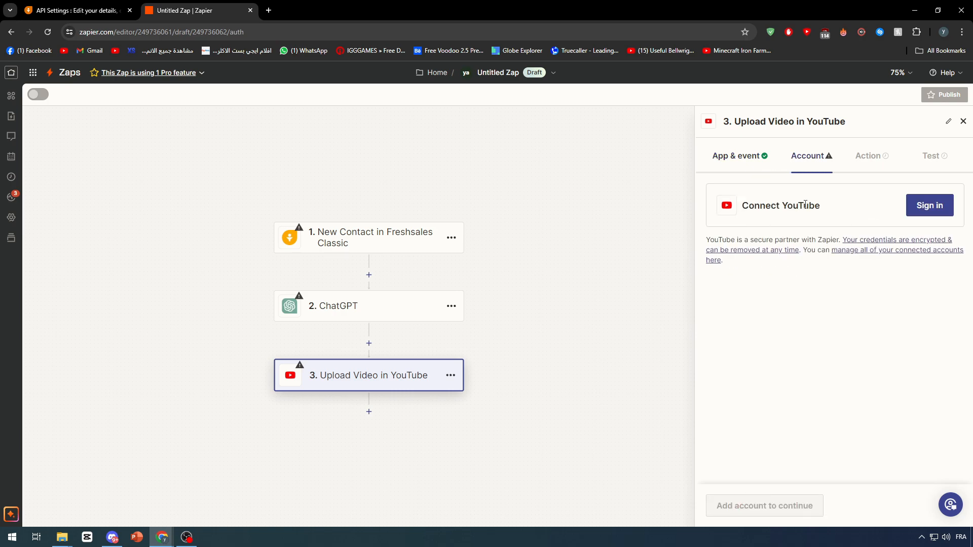
{"action": "left_click", "coordinate": [929, 205]}
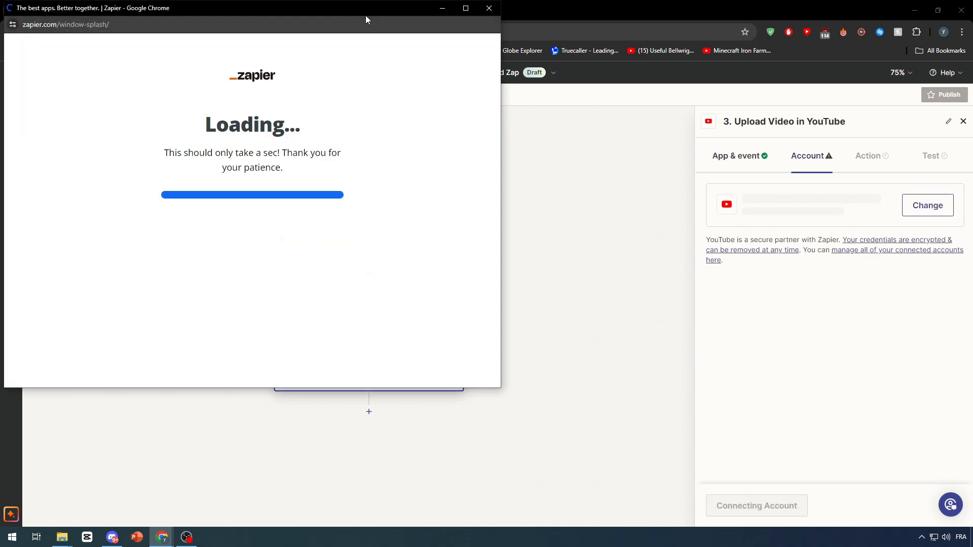
{"action": "left_click_drag", "start_coordinate": [366, 16], "coordinate": [506, 119]}
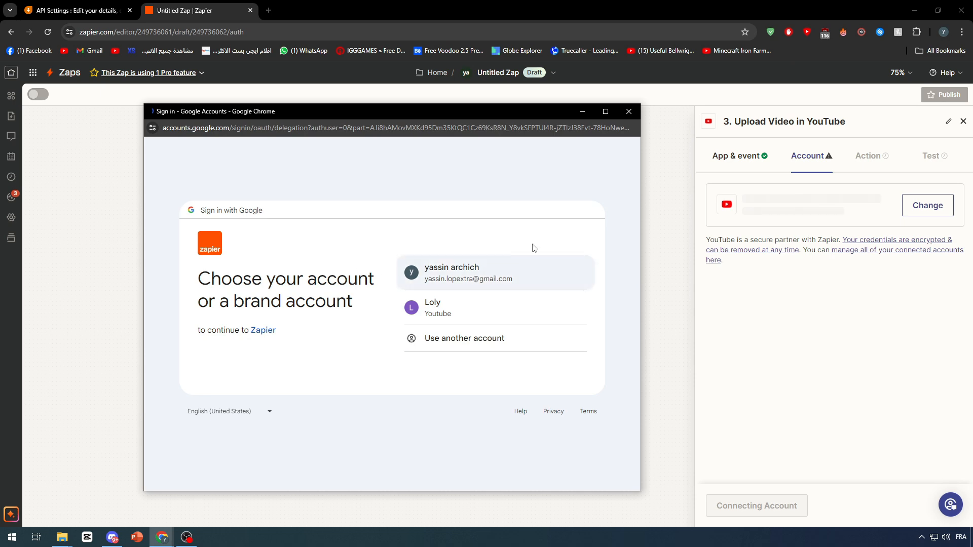
{"action": "left_click", "coordinate": [625, 111]}
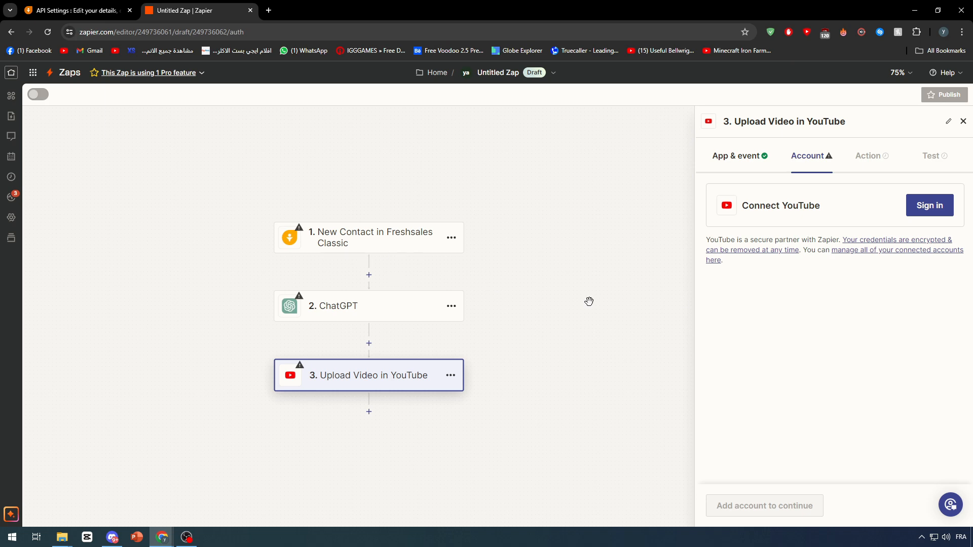
Step: Check from Zapier's home page that the unfinished Freshsales, ChatGPT and YouTube Zap can be reopened, and return to the home page
{"action": "left_click", "coordinate": [12, 72]}
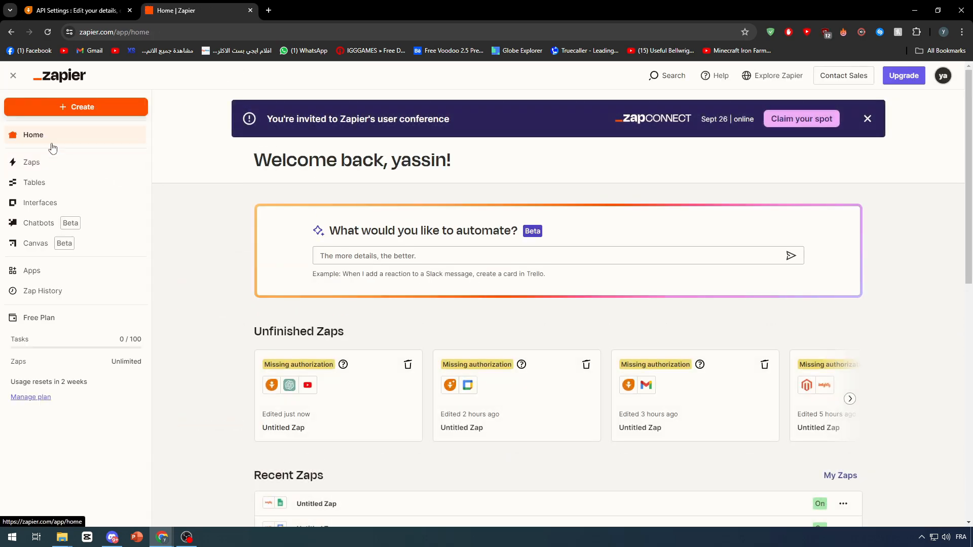
{"action": "scroll", "coordinate": [343, 169], "scroll_direction": "down", "scroll_amount": 5}
{"action": "left_click", "coordinate": [332, 216]}
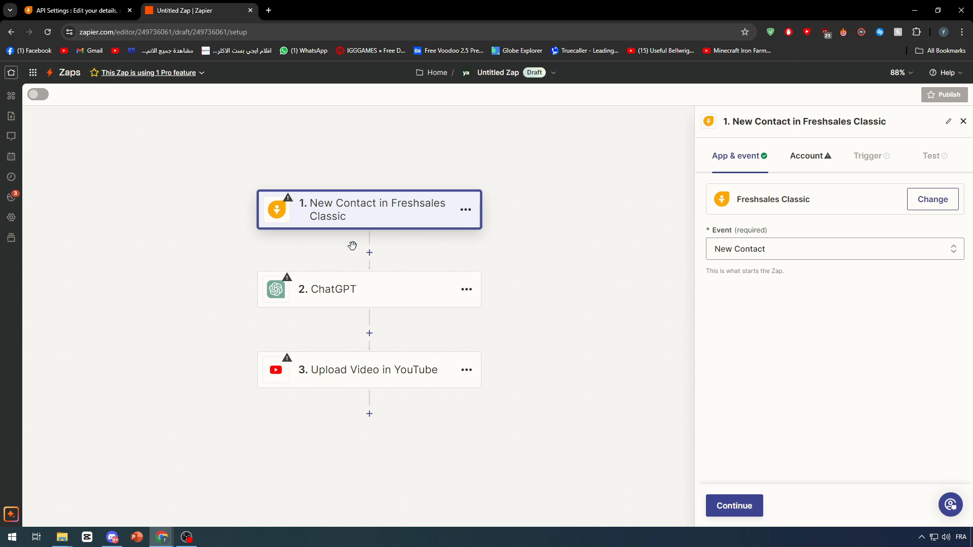
{"action": "left_click", "coordinate": [6, 73]}
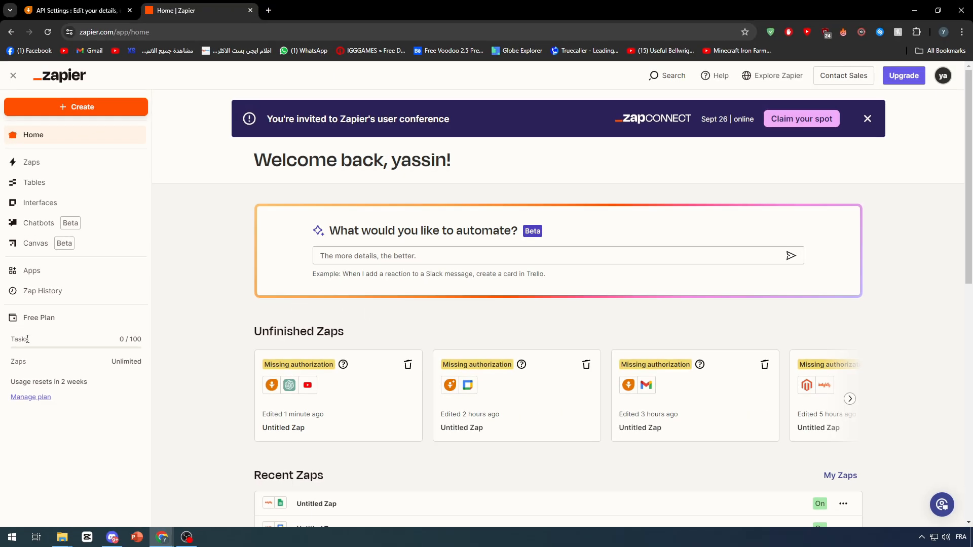
Step: Check the Free plan's task usage and open the plan selection page from the billing and usage settings
{"action": "left_click_drag", "start_coordinate": [22, 342], "coordinate": [133, 348]}
{"action": "left_click", "coordinate": [134, 347]}
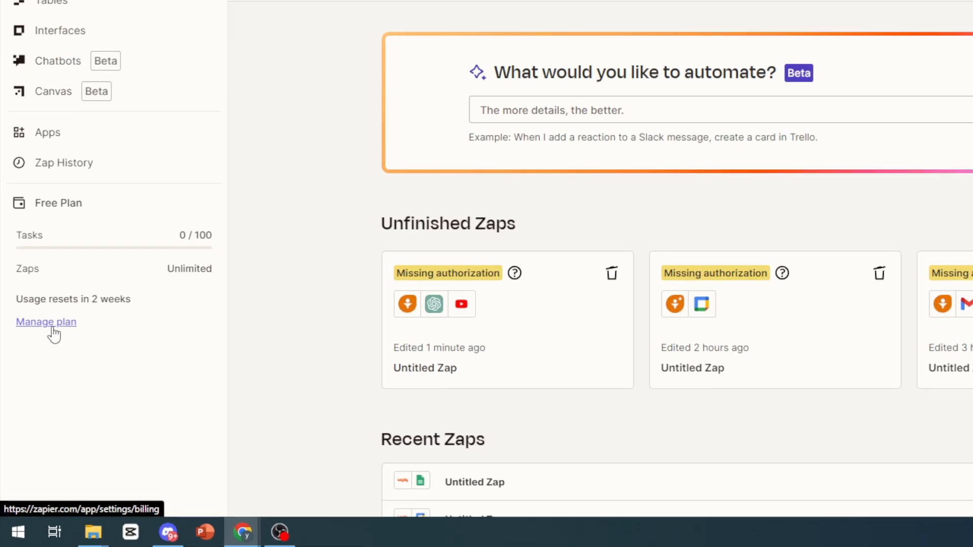
{"action": "left_click", "coordinate": [35, 398]}
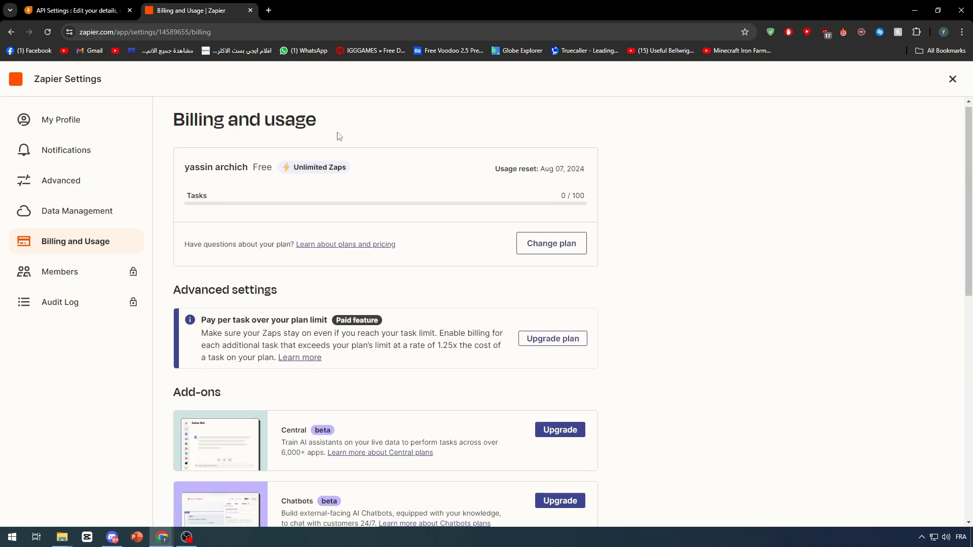
{"action": "scroll", "coordinate": [395, 320], "scroll_direction": "down", "scroll_amount": 1}
{"action": "left_click", "coordinate": [552, 198]}
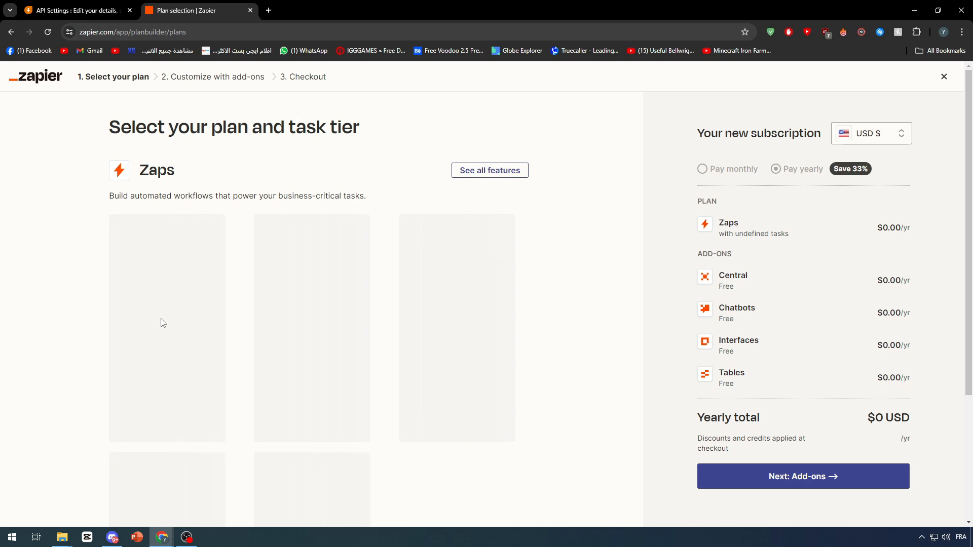
{"action": "scroll", "coordinate": [105, 274], "scroll_direction": "down", "scroll_amount": 1}
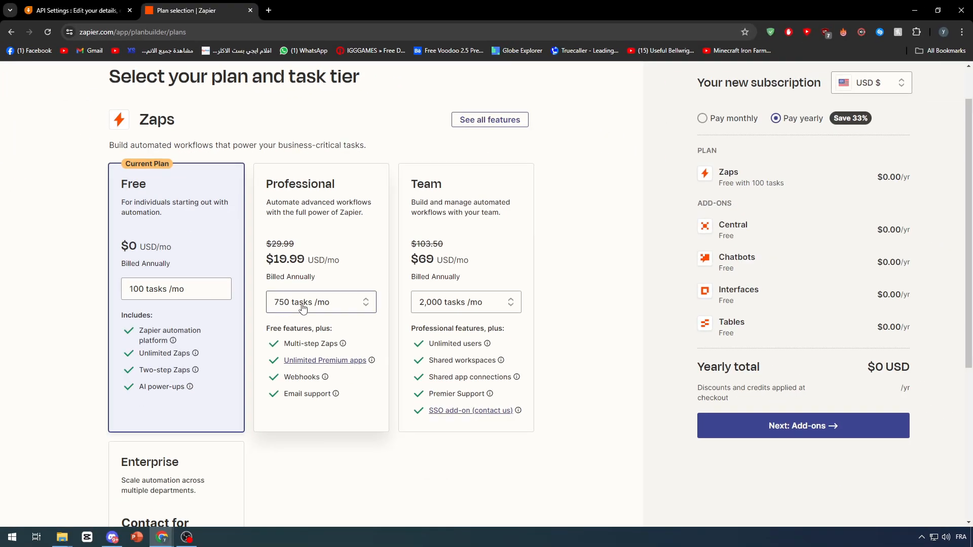
Step: Preview the Professional plan's annually billed price at the 2,000,000 tasks per month tier
{"action": "left_click", "coordinate": [297, 410]}
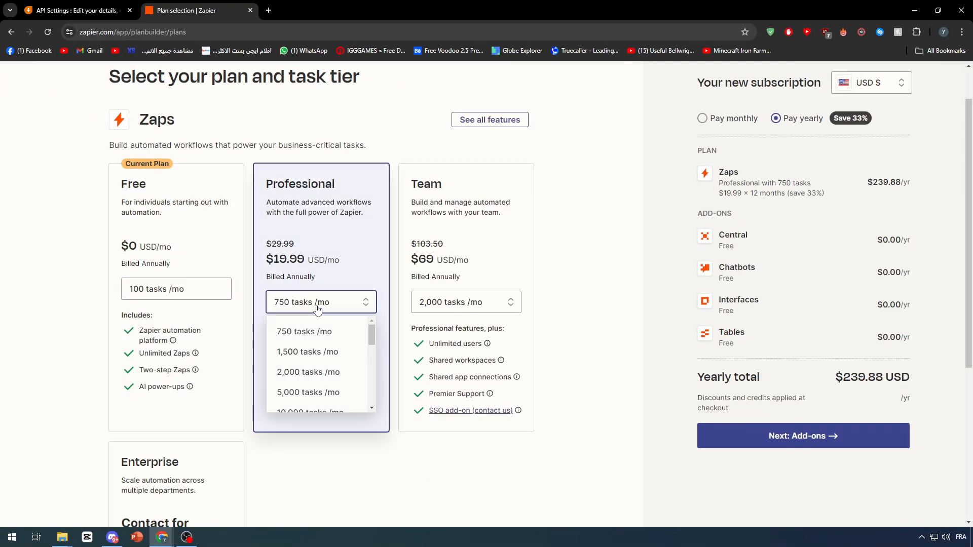
{"action": "scroll", "coordinate": [296, 466], "scroll_direction": "down", "scroll_amount": 10}
{"action": "left_click", "coordinate": [343, 400]}
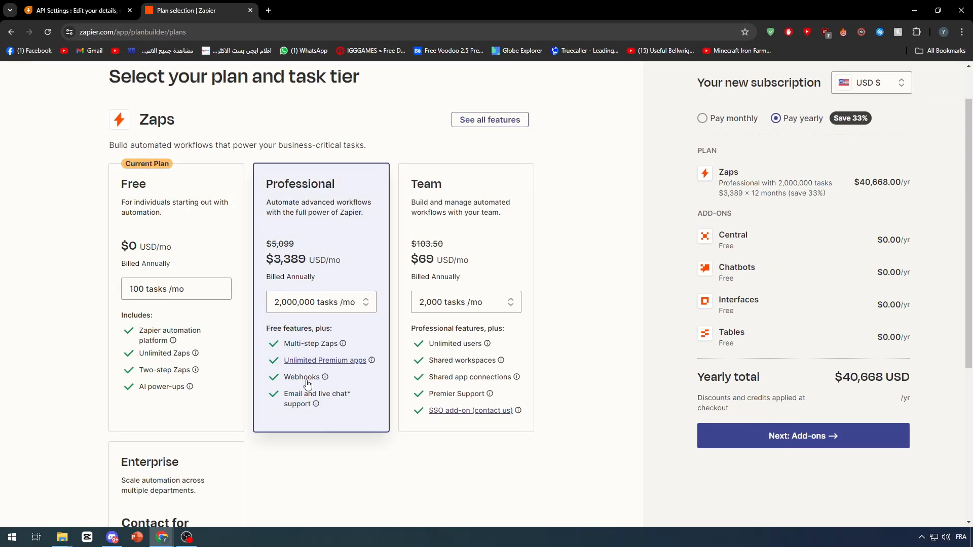
Step: Select the Team plan, browse its monthly task tiers without changing the tier, and look over the Enterprise plan's features
{"action": "scroll", "coordinate": [308, 313], "scroll_direction": "down", "scroll_amount": 2}
{"action": "left_click", "coordinate": [445, 209]}
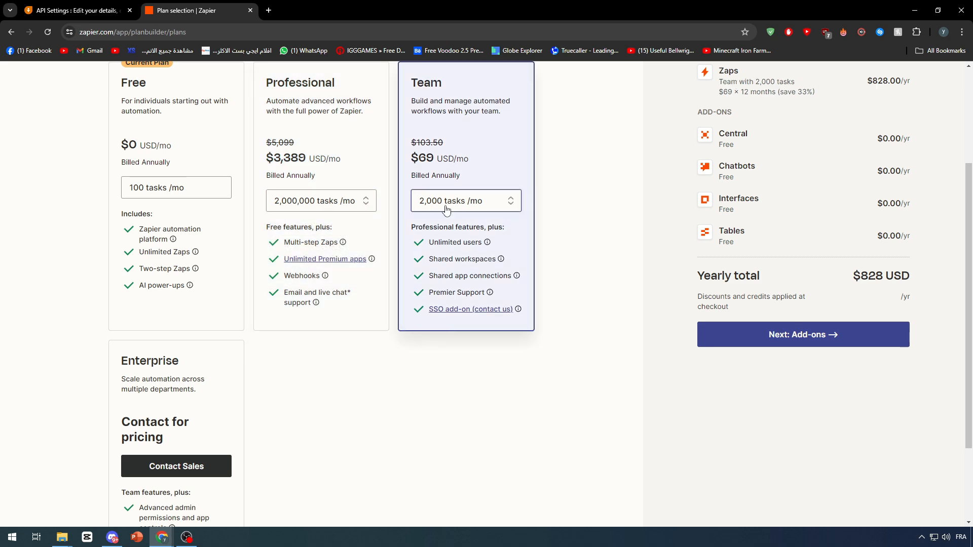
{"action": "scroll", "coordinate": [456, 265], "scroll_direction": "down", "scroll_amount": 3}
{"action": "scroll", "coordinate": [465, 167], "scroll_direction": "down", "scroll_amount": 1}
{"action": "scroll", "coordinate": [464, 165], "scroll_direction": "down", "scroll_amount": 4}
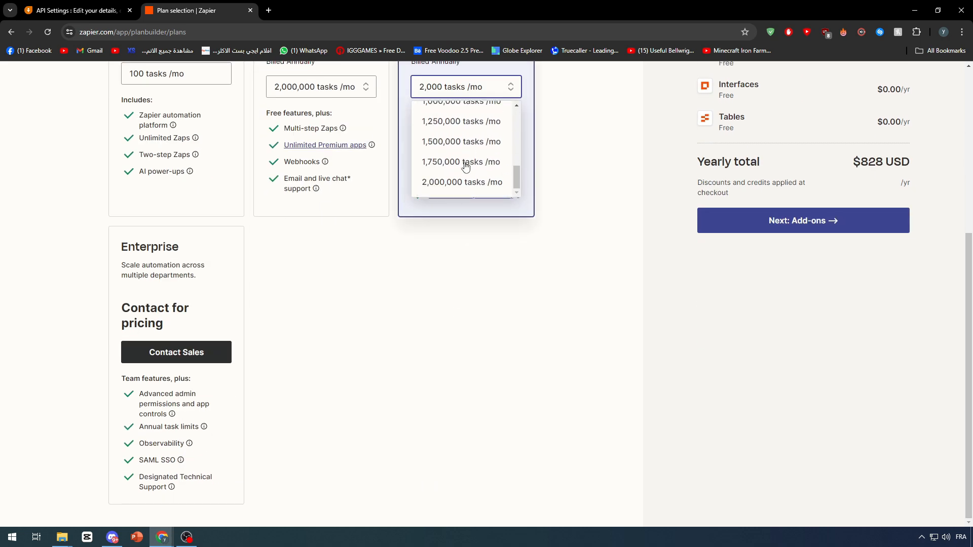
{"action": "left_click", "coordinate": [358, 318]}
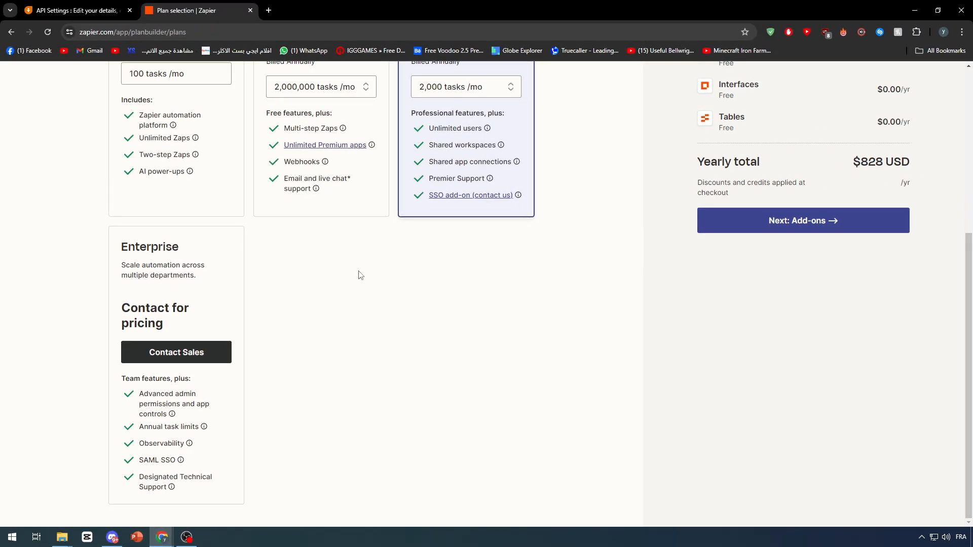
{"action": "scroll", "coordinate": [361, 277], "scroll_direction": "up", "scroll_amount": 5}
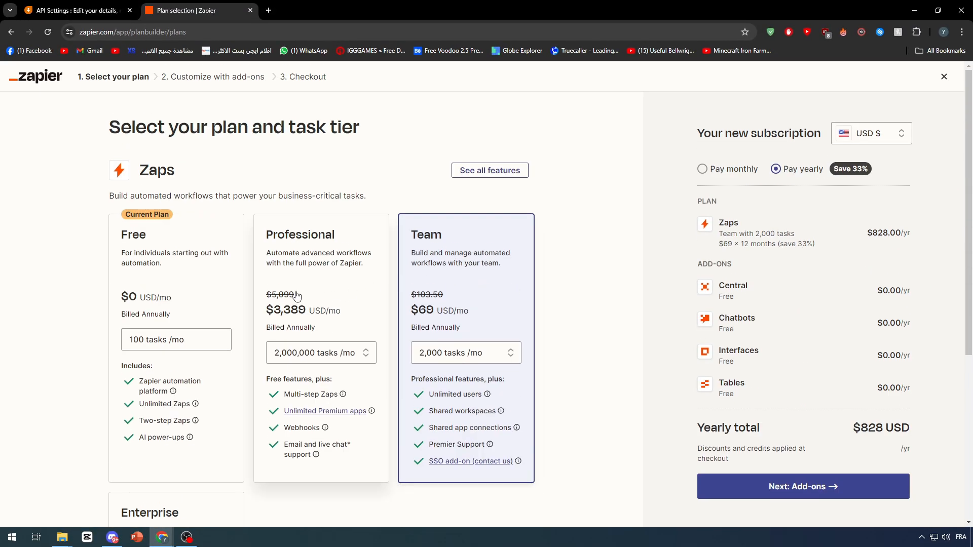
Step: Preview the Team plan's annually billed price at the 2,000,000 tasks per month tier
{"action": "left_click", "coordinate": [436, 353]}
{"action": "scroll", "coordinate": [445, 394], "scroll_direction": "down", "scroll_amount": 10}
{"action": "left_click", "coordinate": [471, 445]}
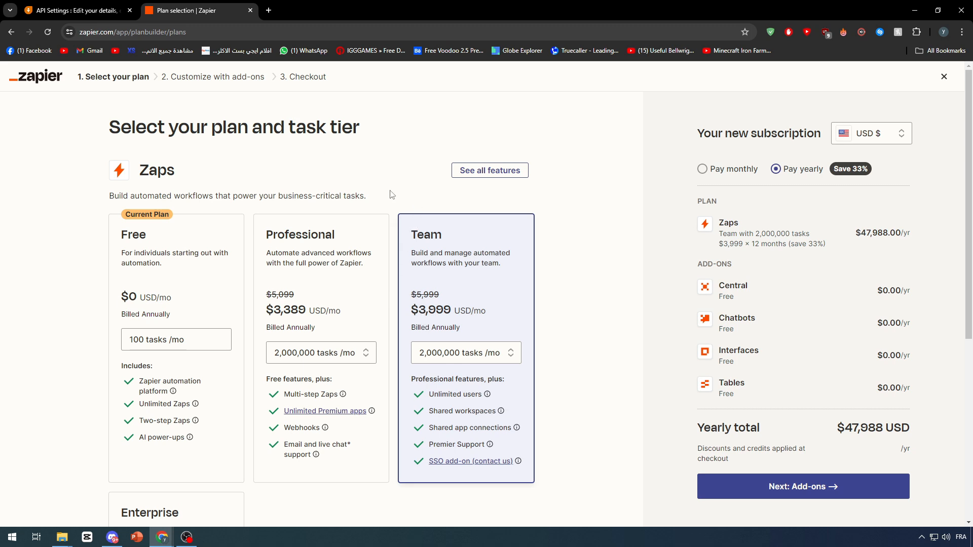
Step: Look back at the Freshsales API Settings page, and leave Zapier's plan selection for its home page
{"action": "left_click_drag", "start_coordinate": [392, 195], "coordinate": [254, 176]}
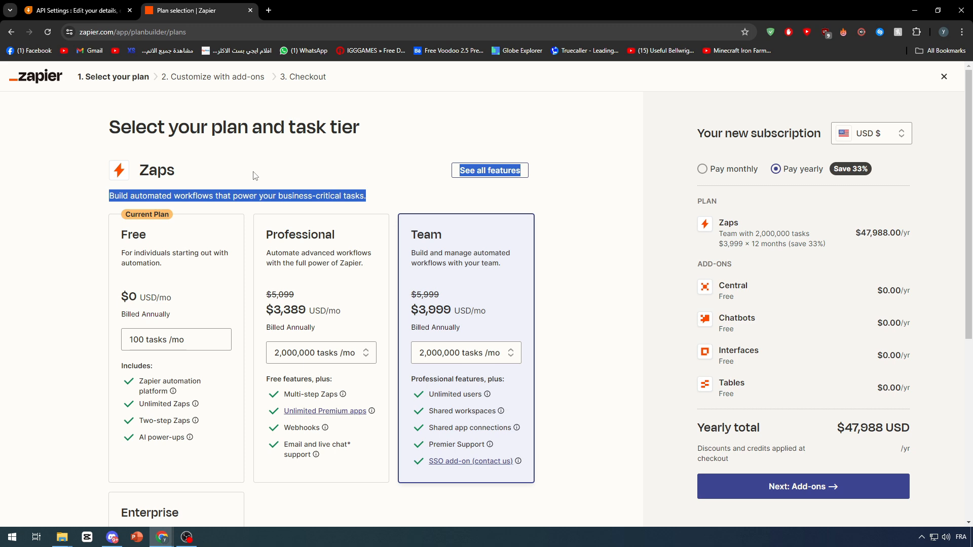
{"action": "left_click", "coordinate": [76, 10]}
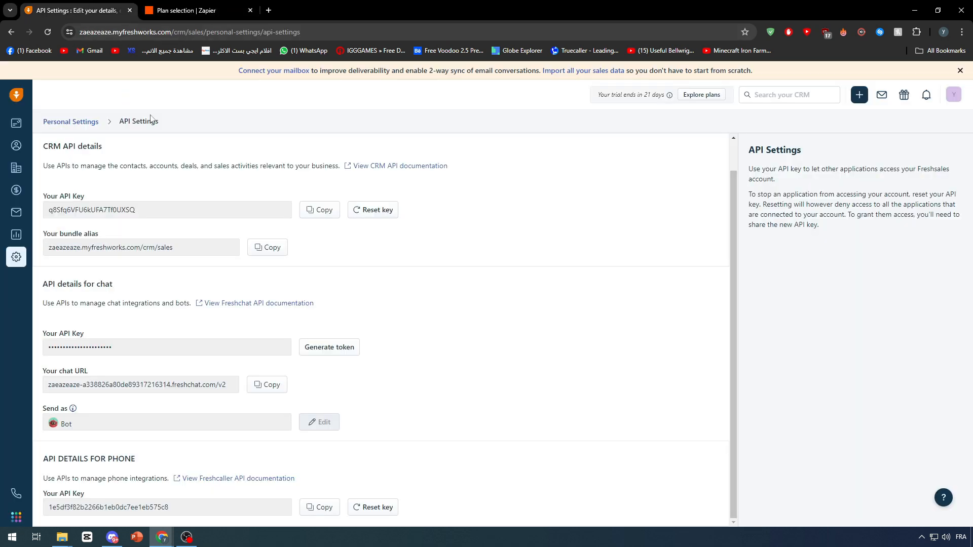
{"action": "left_click", "coordinate": [179, 5]}
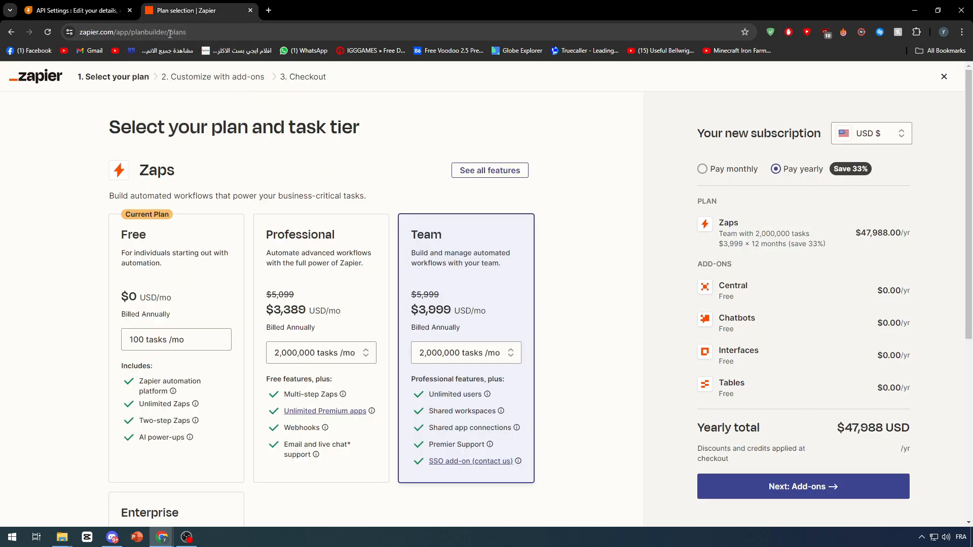
{"action": "left_click", "coordinate": [46, 82]}
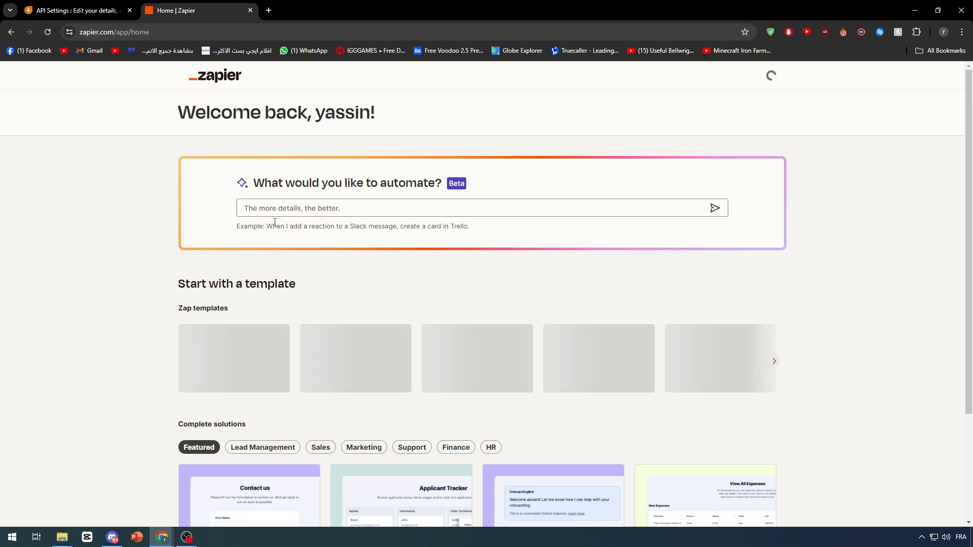